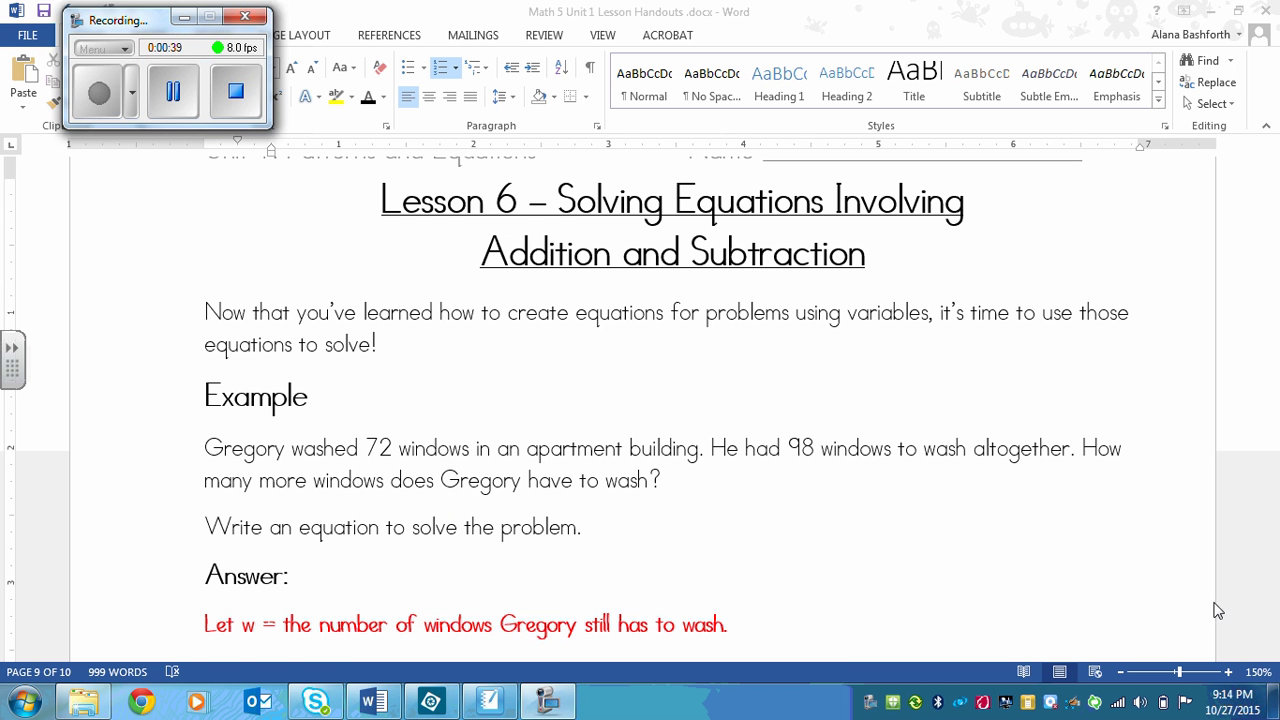
Highlight the question phrase about windows Gregory has to wash, then clear the highlight.
{"action": "left_click", "coordinate": [1272, 653]}
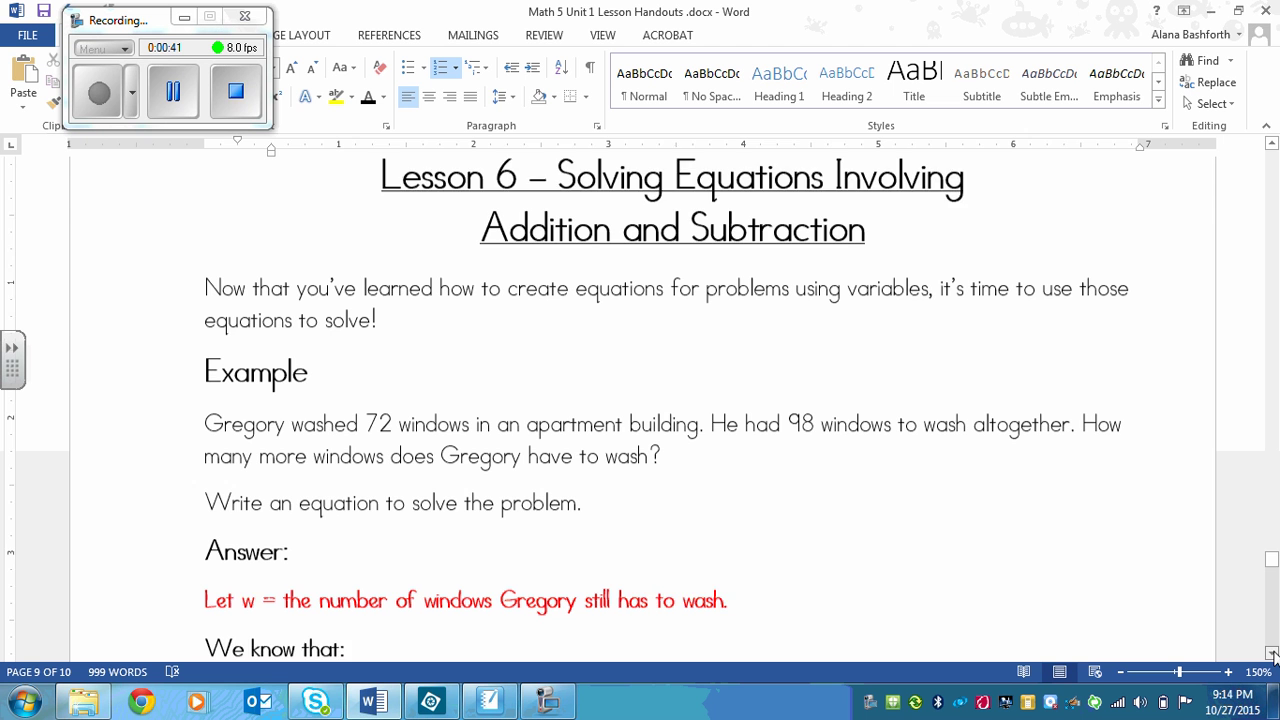
{"action": "scroll", "coordinate": [1272, 653], "scroll_direction": "down", "scroll_amount": 4}
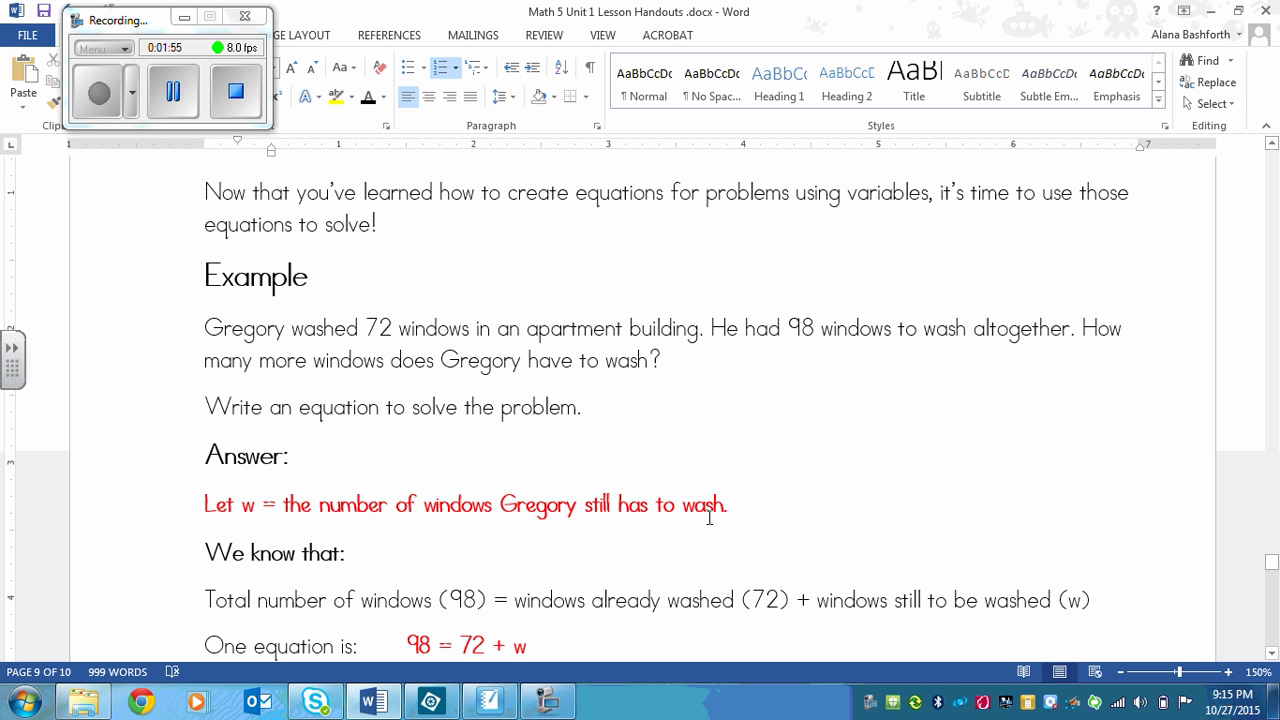
{"action": "left_click", "coordinate": [649, 360]}
{"action": "left_click_drag", "start_coordinate": [649, 360], "coordinate": [341, 361]}
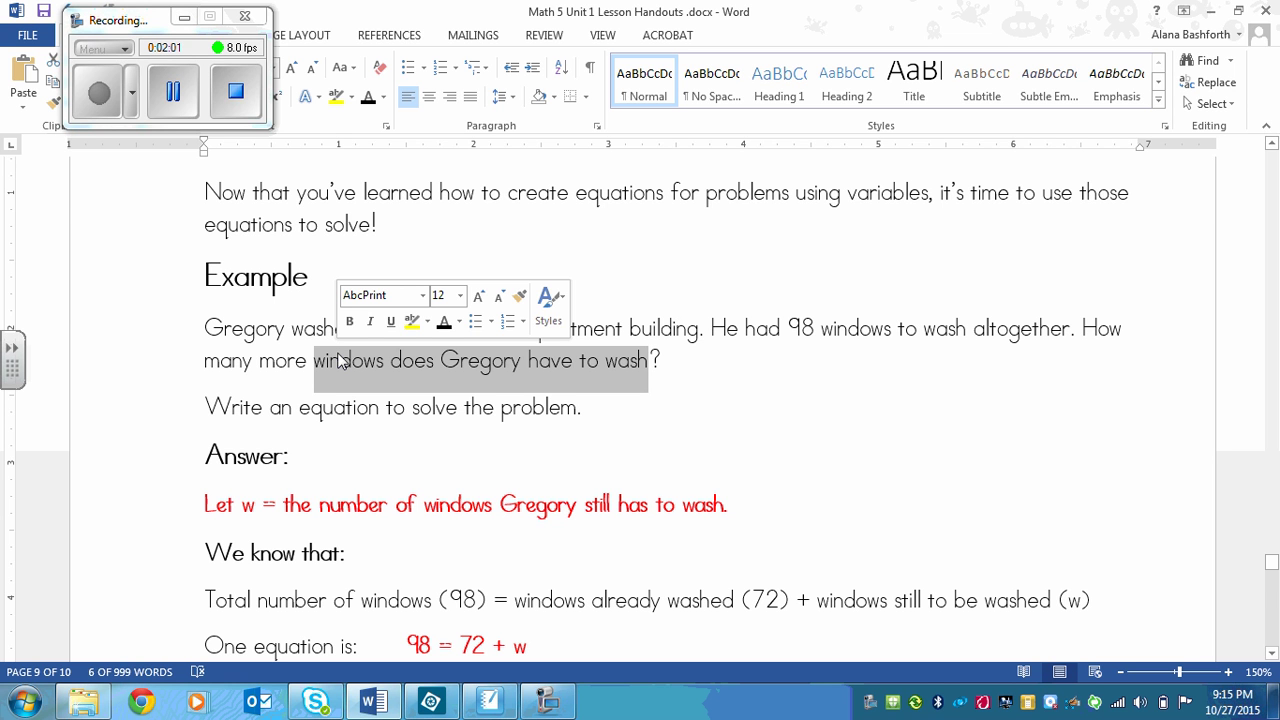
{"action": "left_click", "coordinate": [346, 450]}
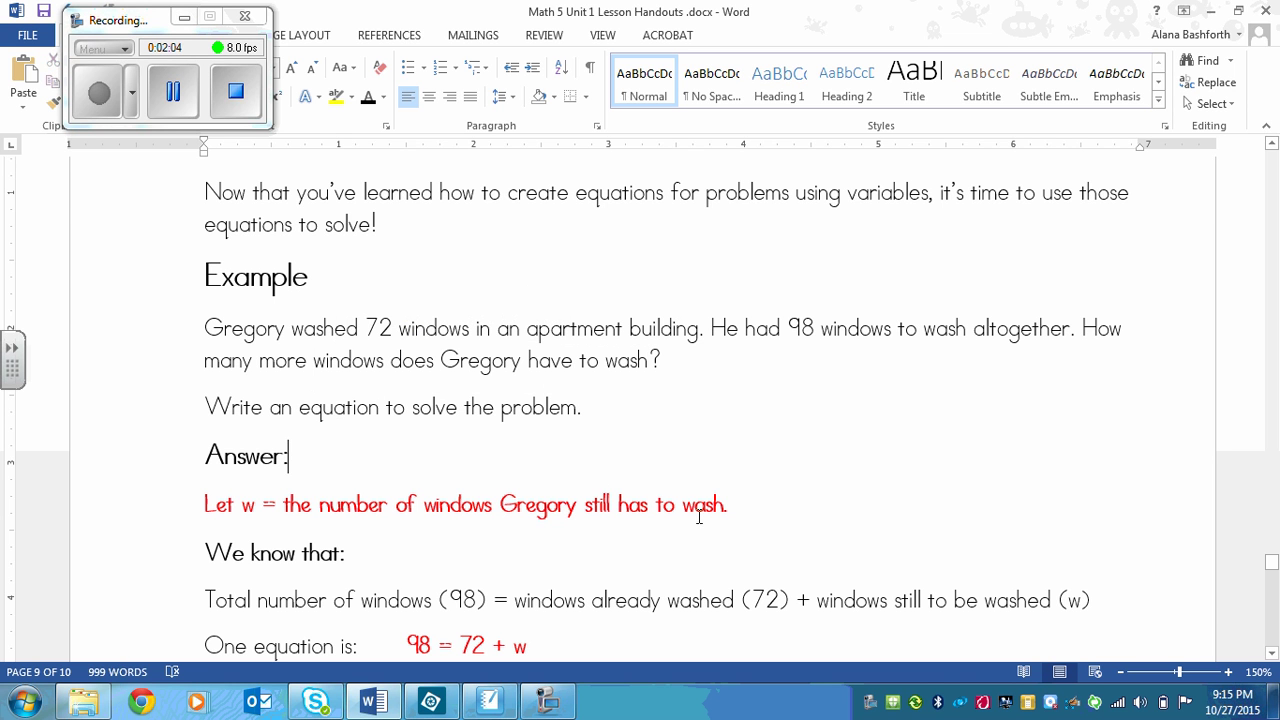
{"action": "left_click", "coordinate": [1272, 652]}
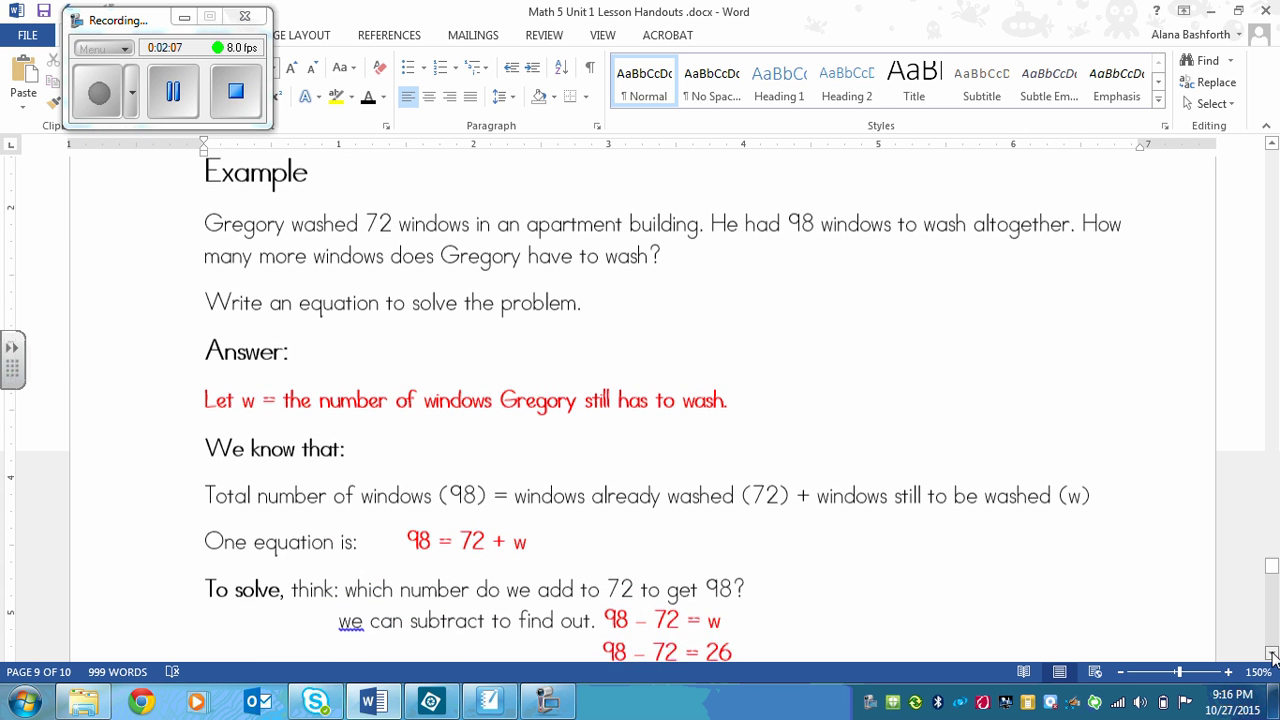
{"action": "left_click", "coordinate": [1272, 652]}
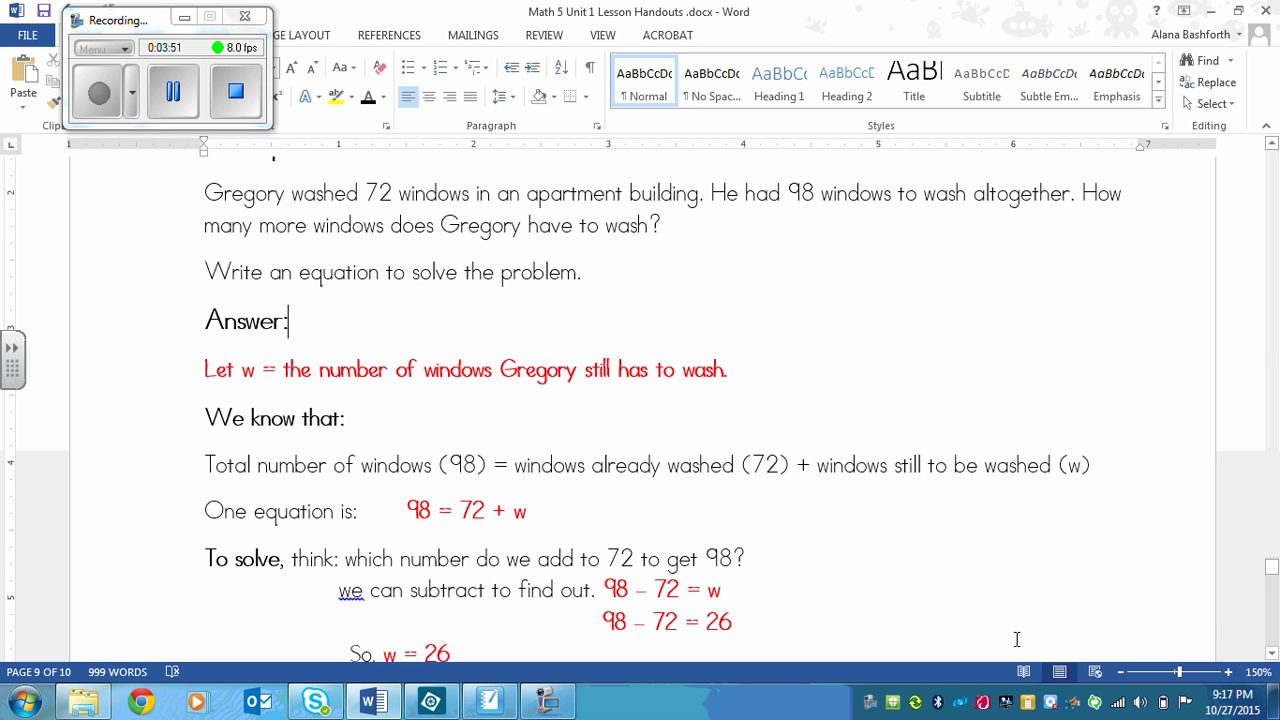
Try turning the 98 – 72 = 26 line black, undo it, and reselect the whole line.
{"action": "left_click", "coordinate": [1272, 654]}
{"action": "left_click", "coordinate": [1272, 654]}
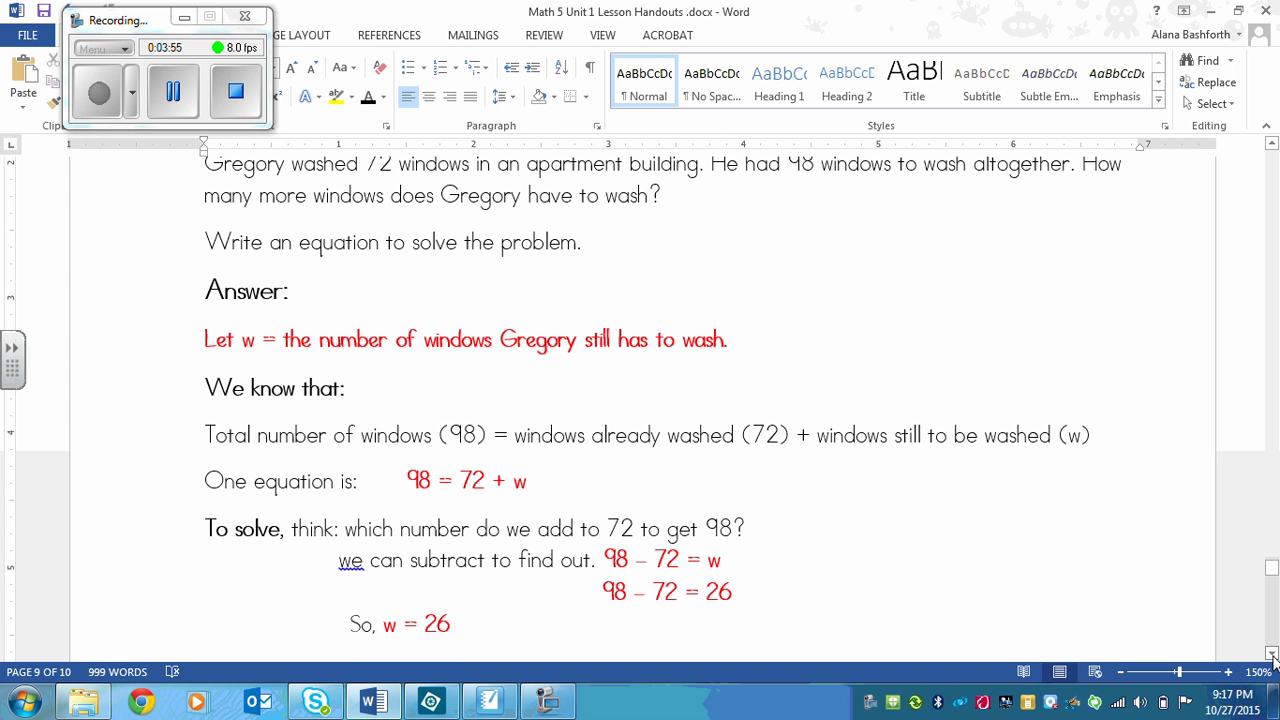
{"action": "left_click_drag", "start_coordinate": [742, 592], "coordinate": [602, 592]}
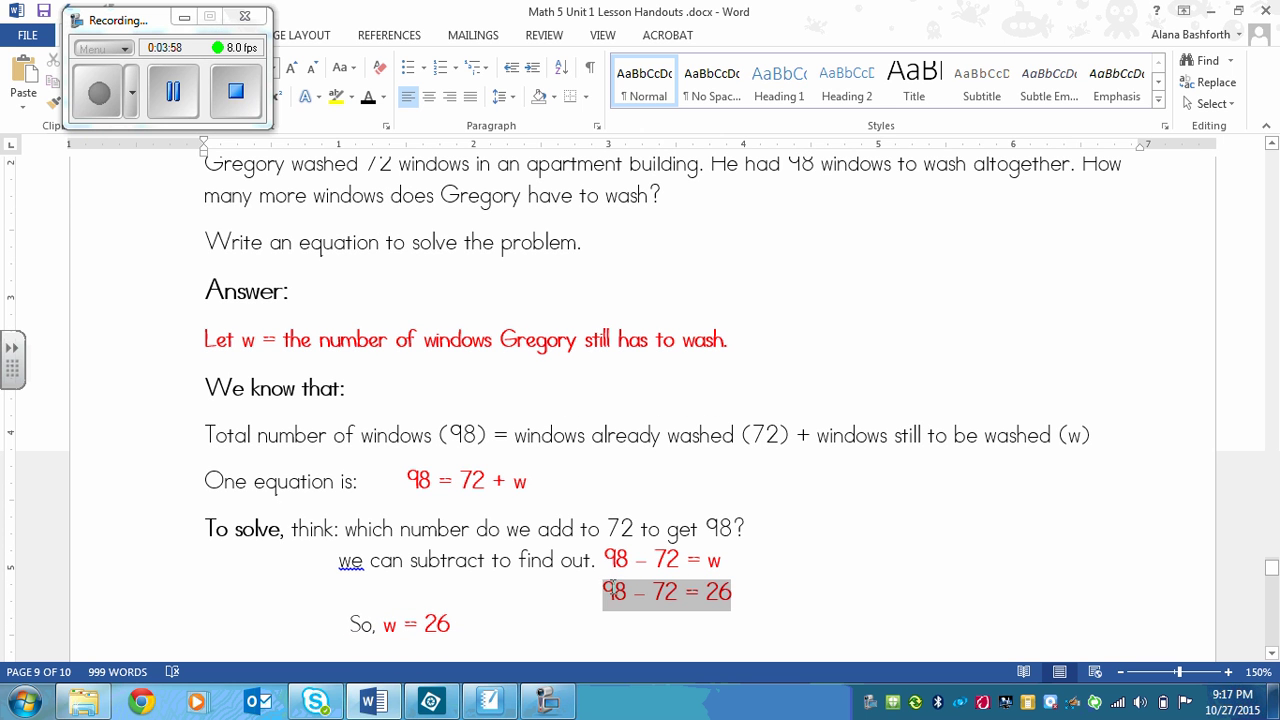
{"action": "left_click", "coordinate": [368, 99]}
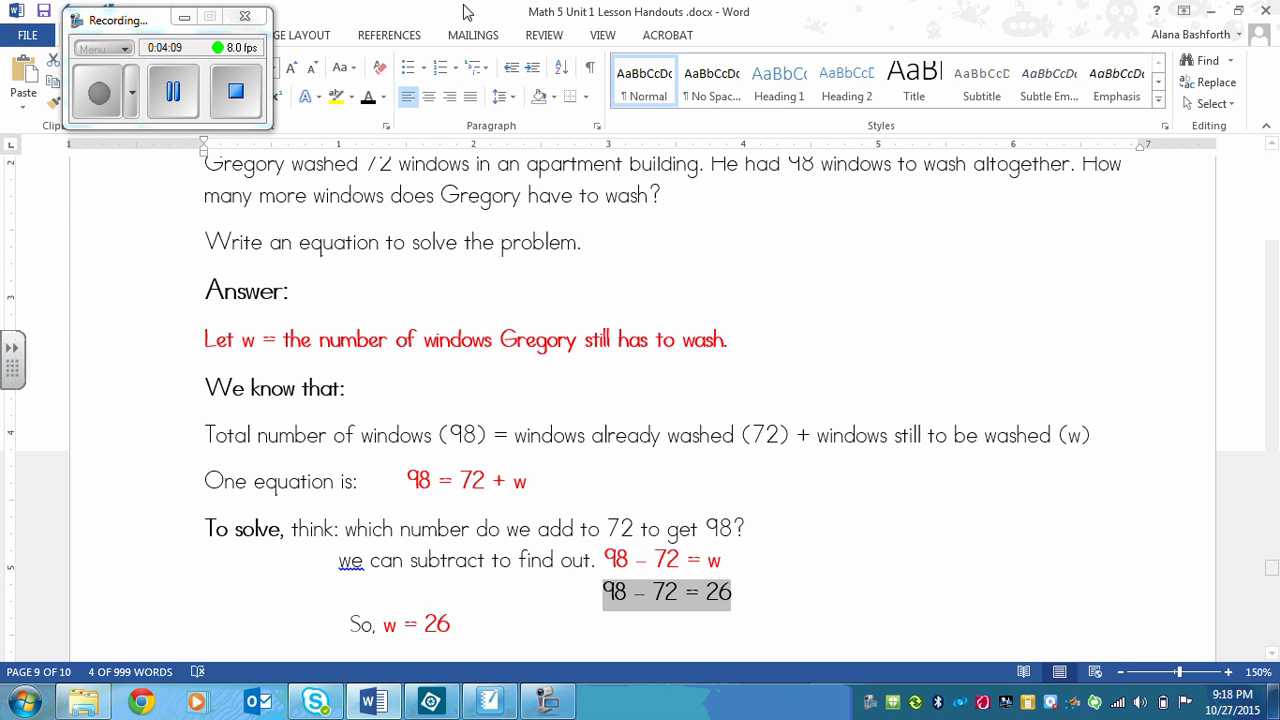
{"action": "key", "text": "F4"}
{"action": "left_click", "coordinate": [625, 573]}
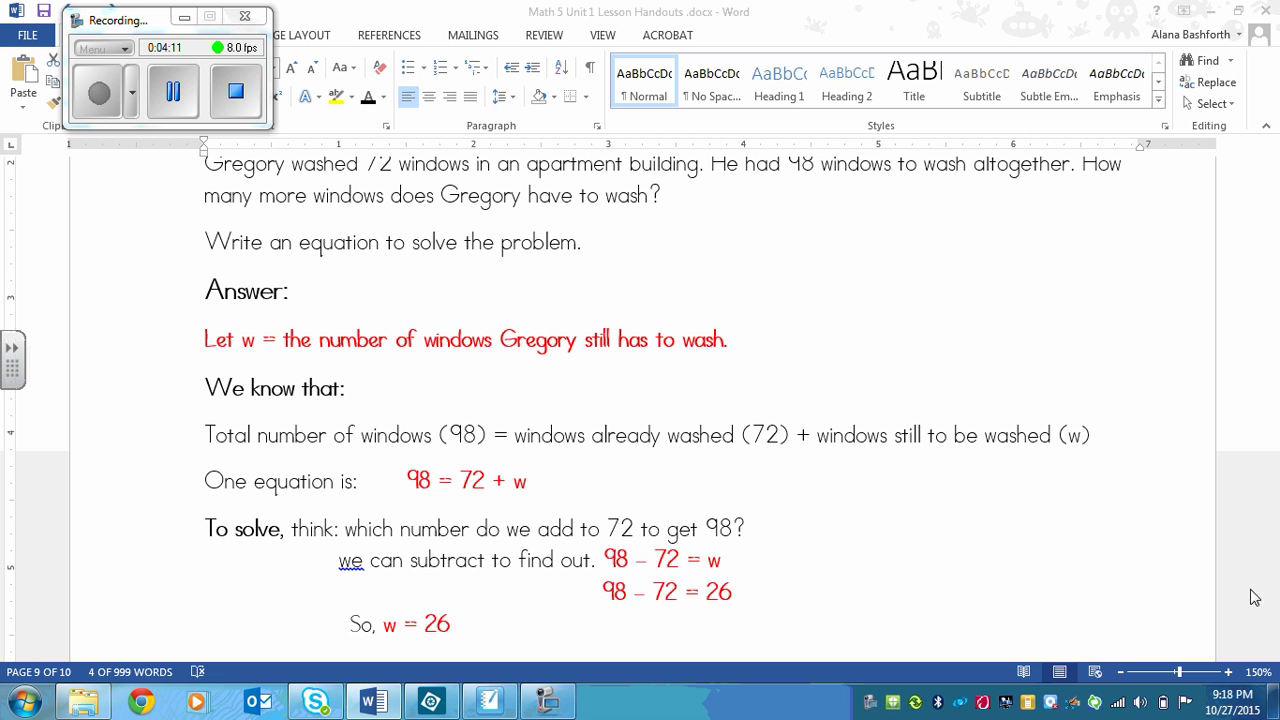
{"action": "triple_click", "coordinate": [1190, 590]}
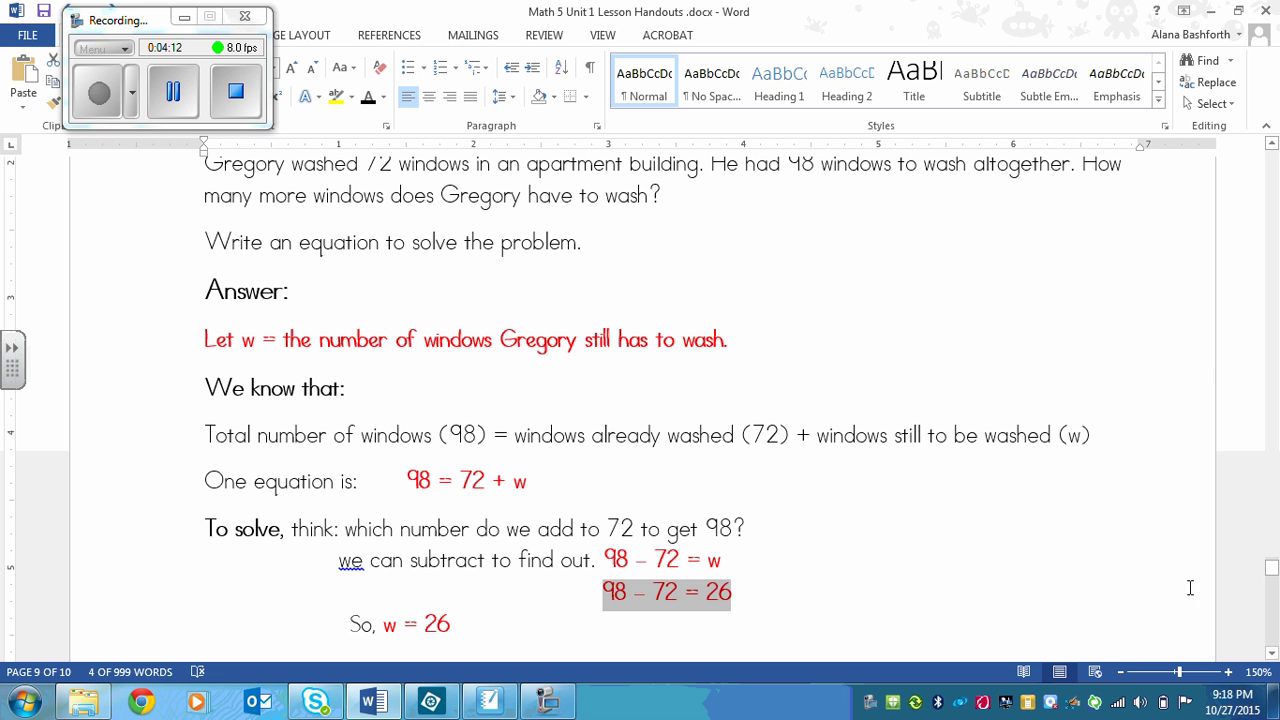
Clear the highlight on the 98 – 72 = 26 line.
{"action": "left_click", "coordinate": [1271, 653]}
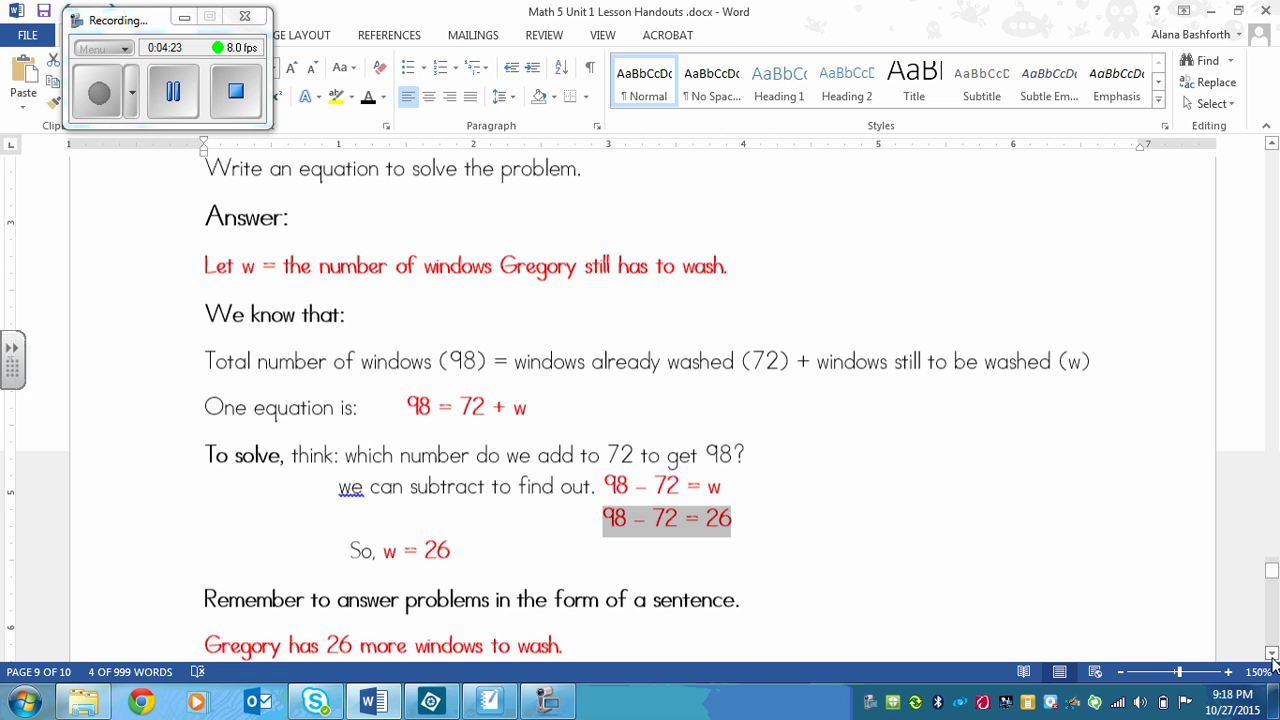
{"action": "left_click", "coordinate": [1272, 655]}
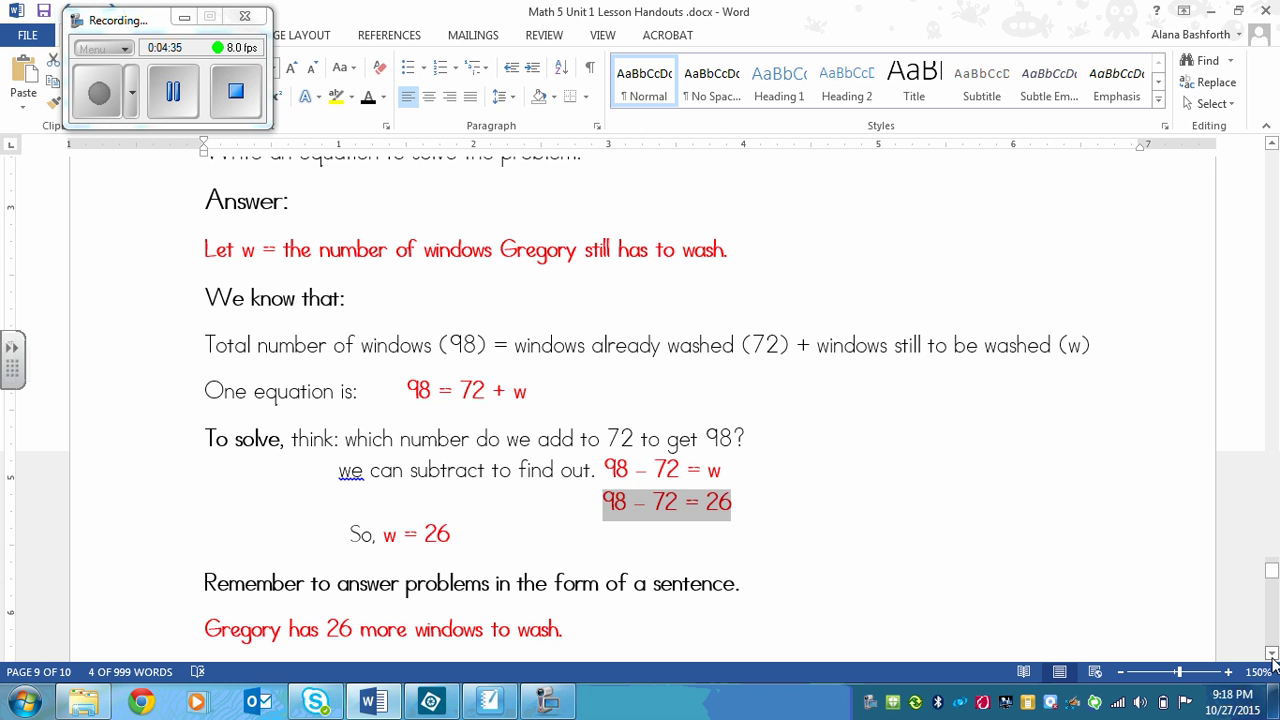
{"action": "left_click", "coordinate": [1271, 655]}
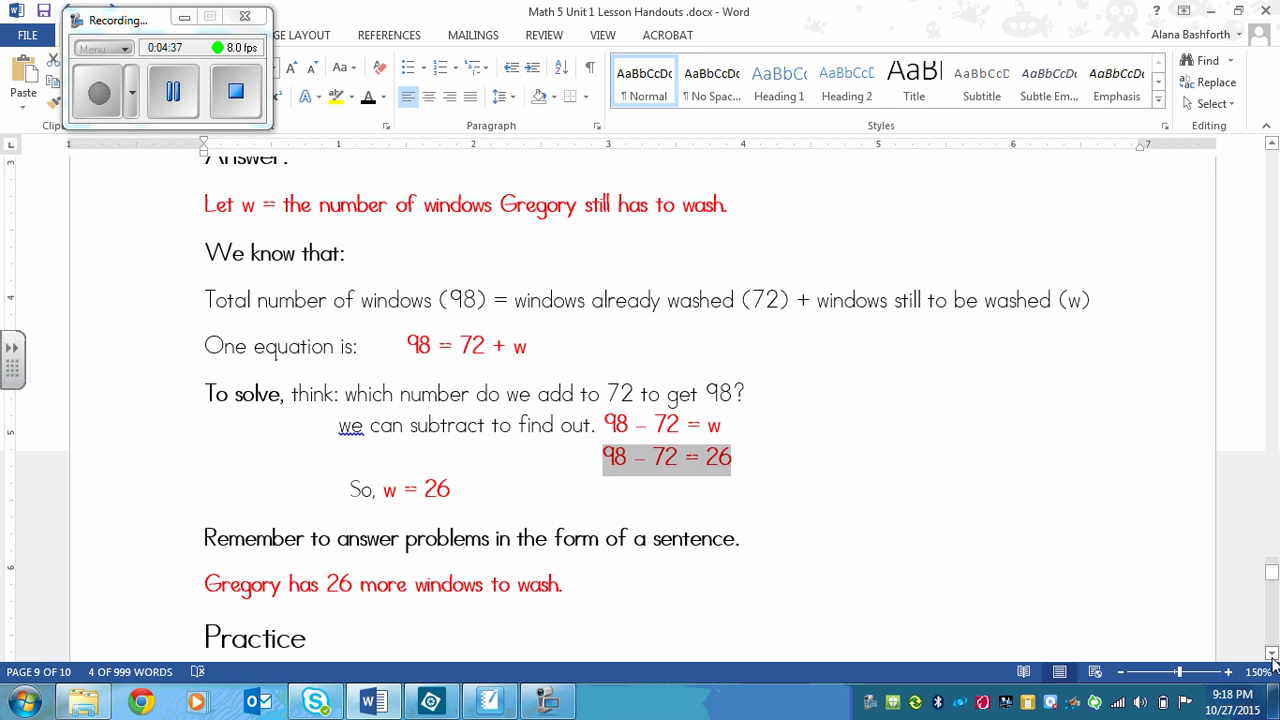
{"action": "left_click_drag", "start_coordinate": [1273, 660], "coordinate": [1273, 660]}
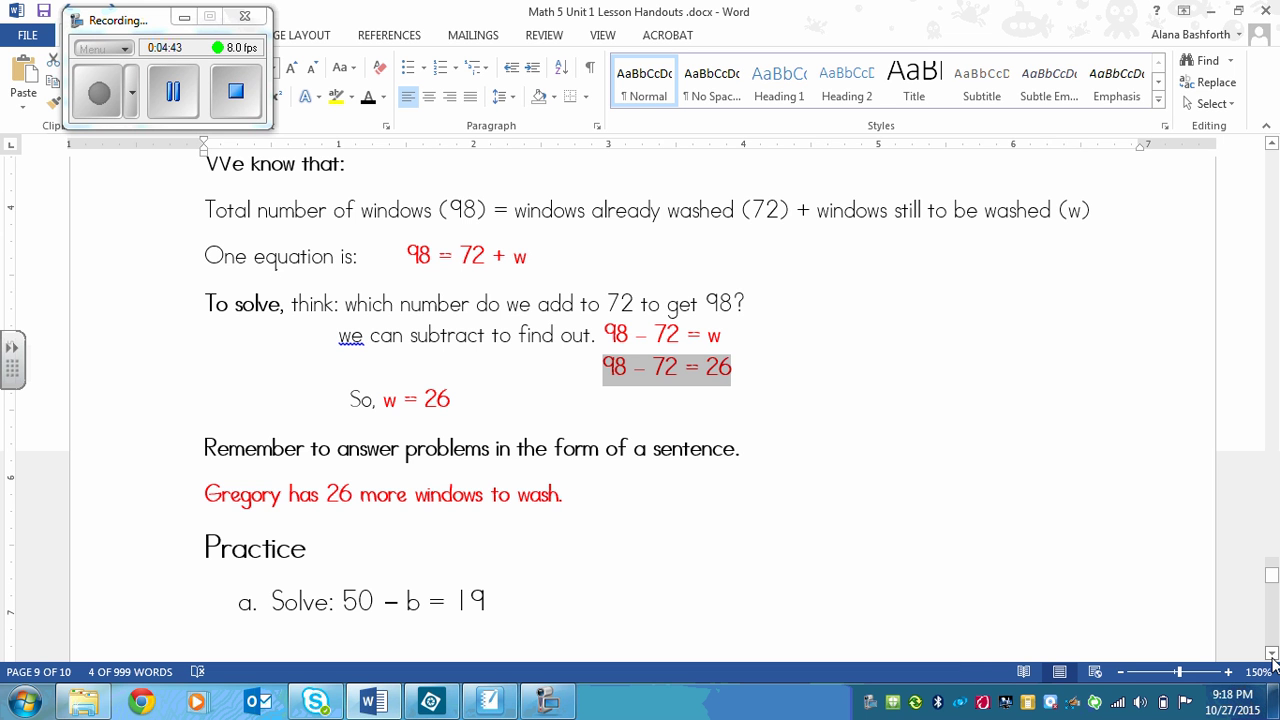
{"action": "left_click", "coordinate": [1272, 655]}
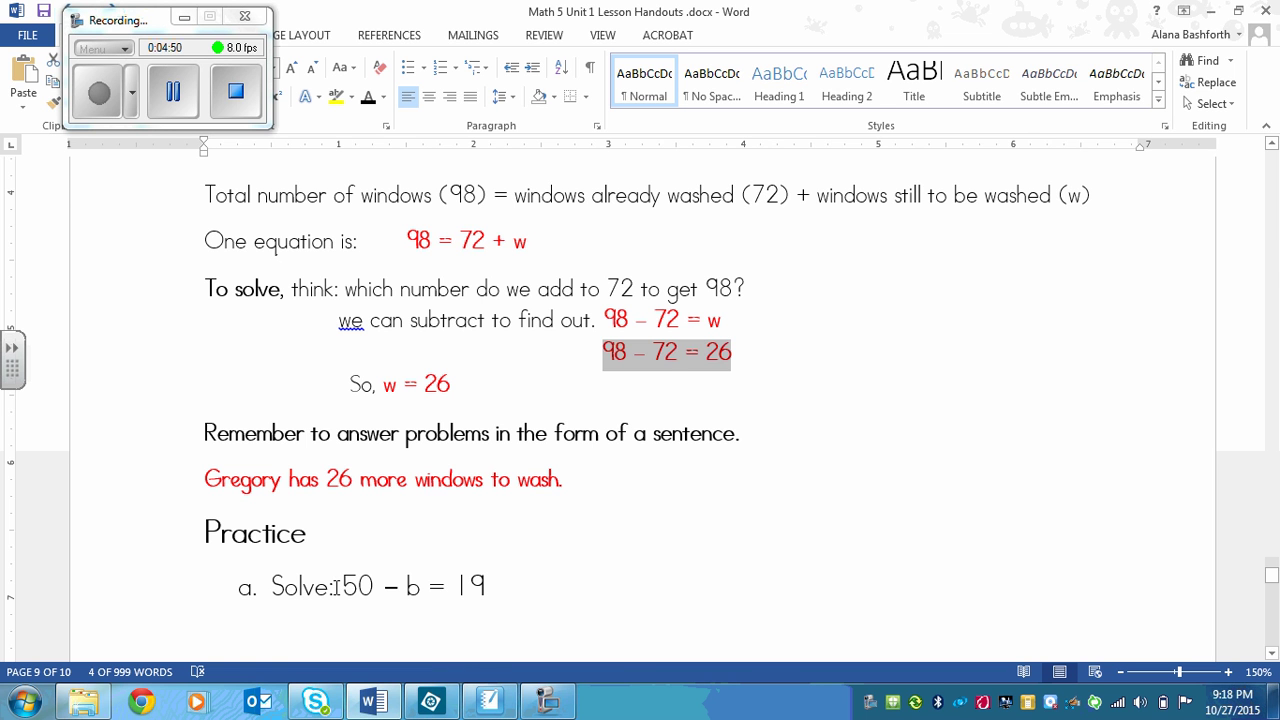
{"action": "key", "text": "Down"}
{"action": "key", "text": "Down"}
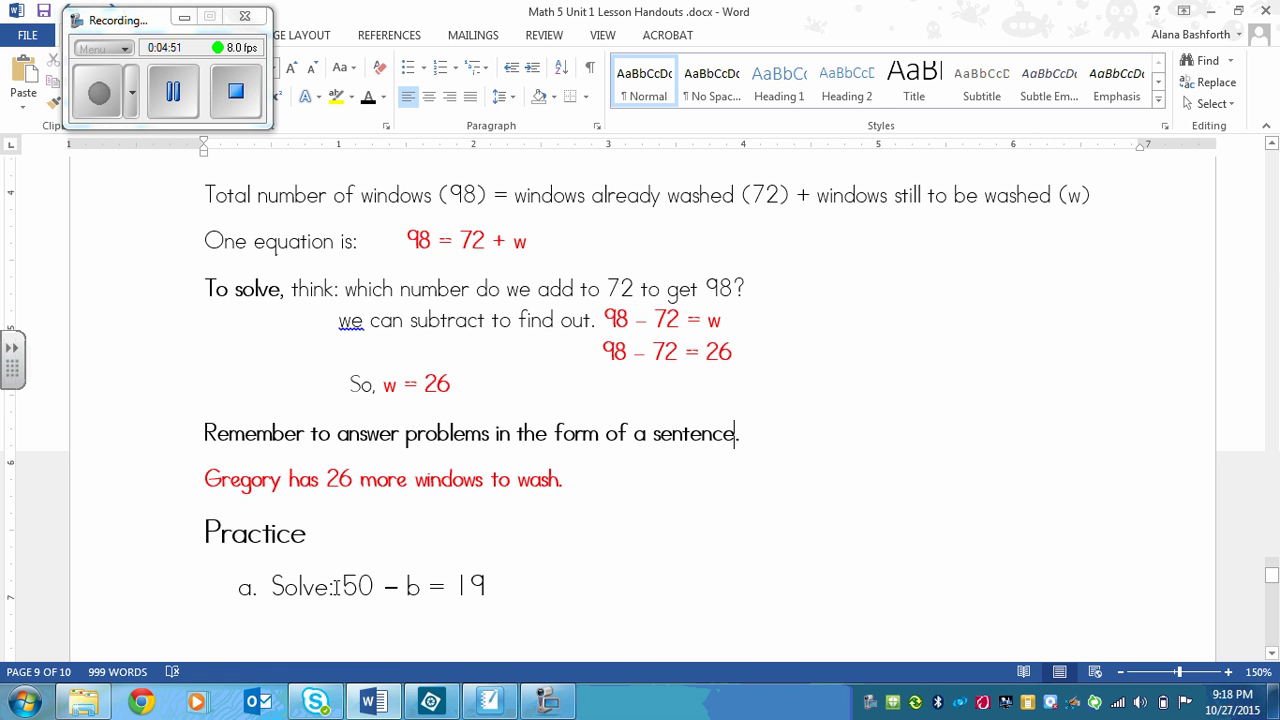
{"action": "left_click", "coordinate": [1272, 653]}
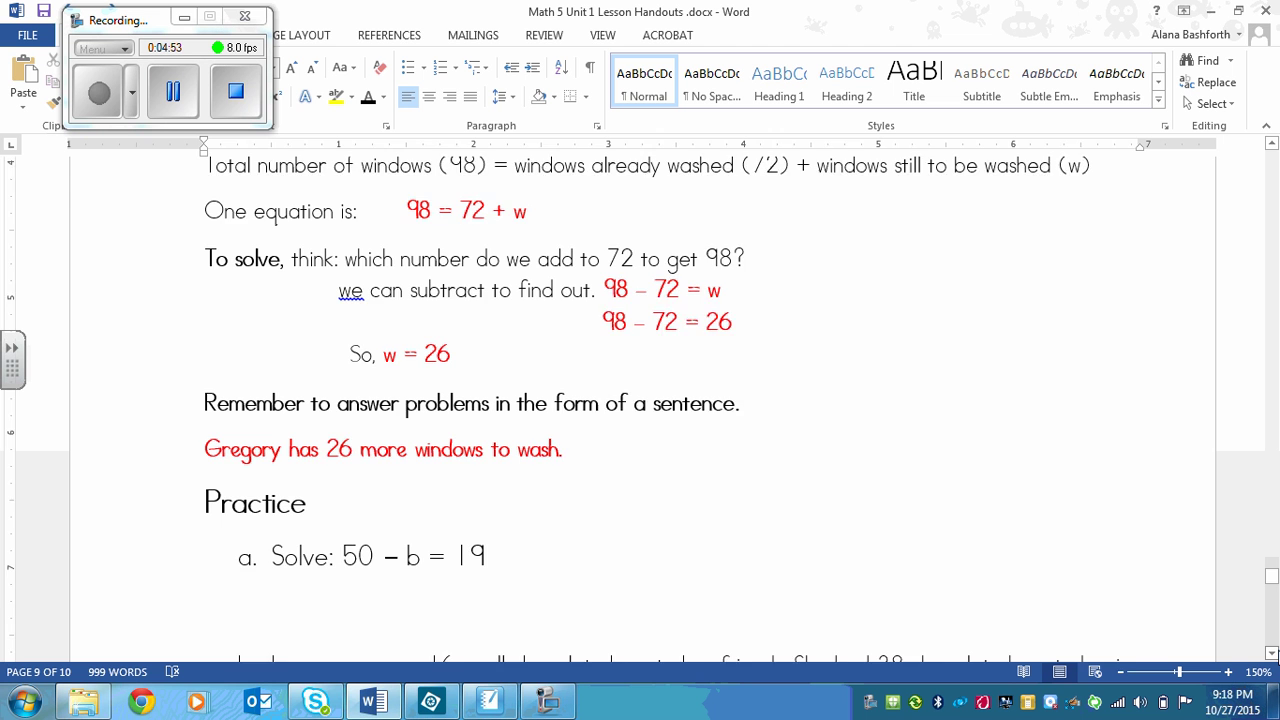
{"action": "left_click_drag", "start_coordinate": [1272, 653], "coordinate": [1272, 653]}
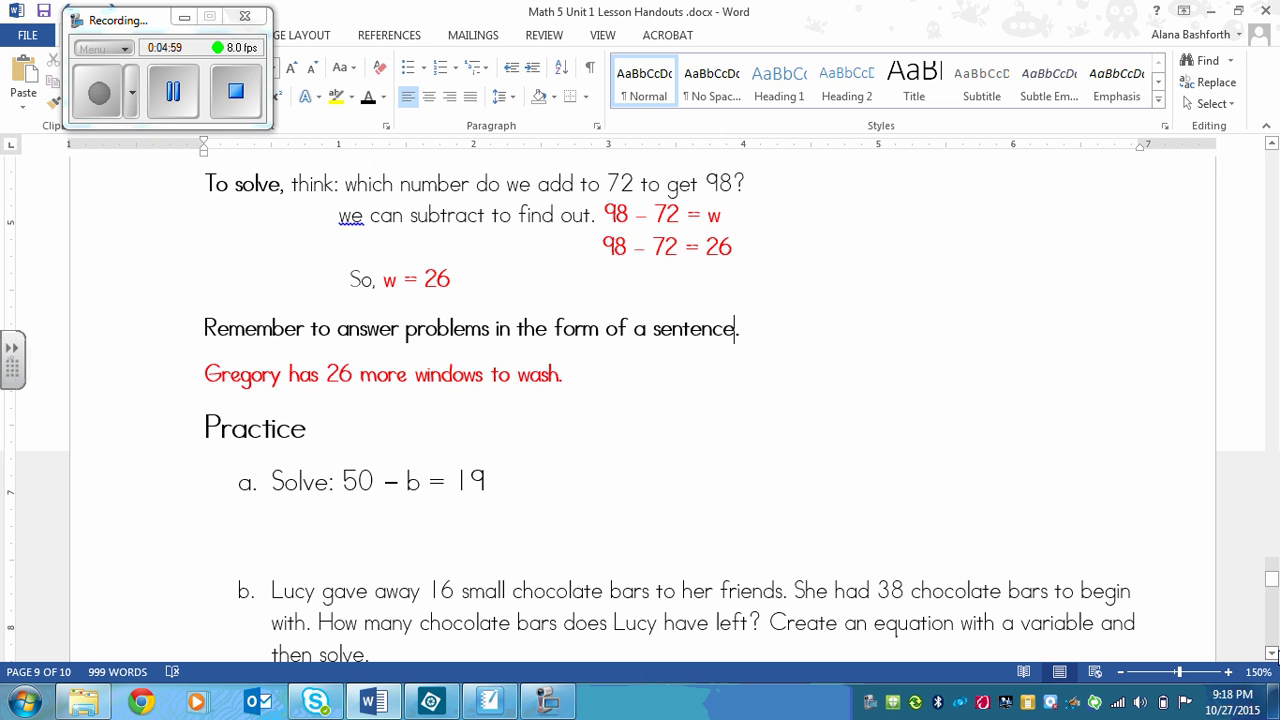
Back in Photoshop Elements, brush 50 − 19 = b under problem a and swap the foreground to red.
{"action": "left_click", "coordinate": [172, 91]}
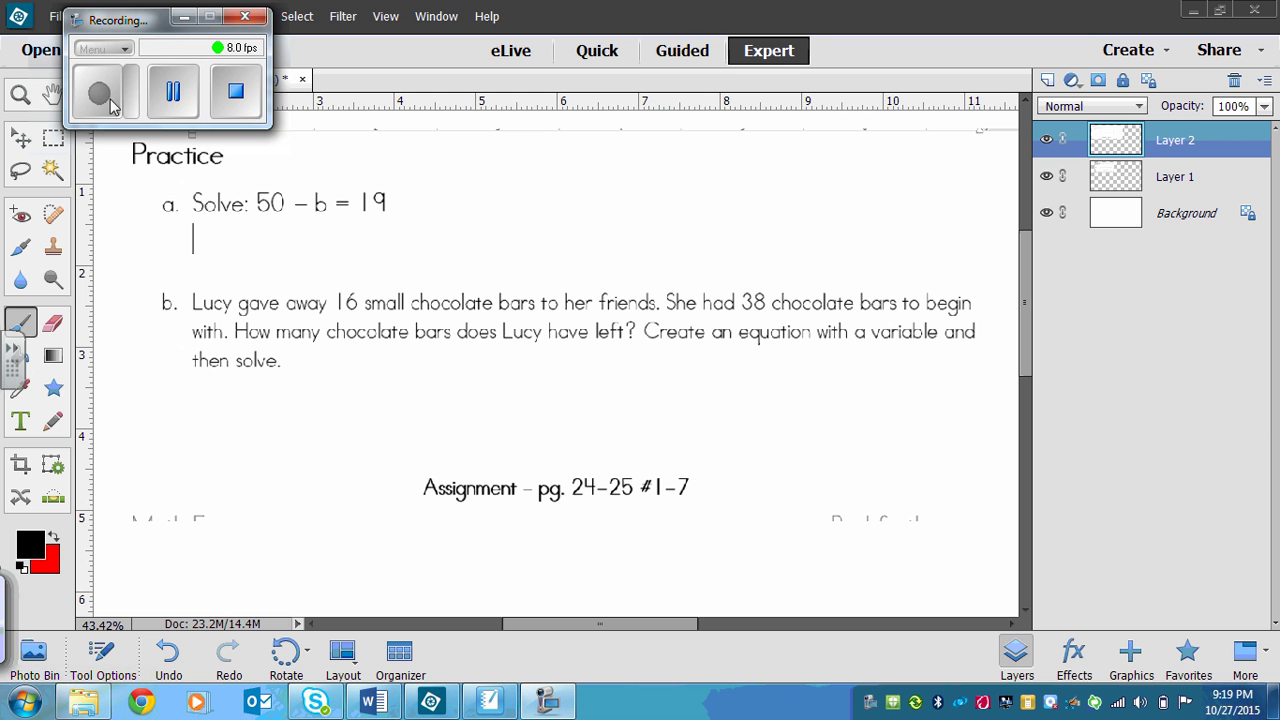
{"action": "left_click", "coordinate": [111, 103]}
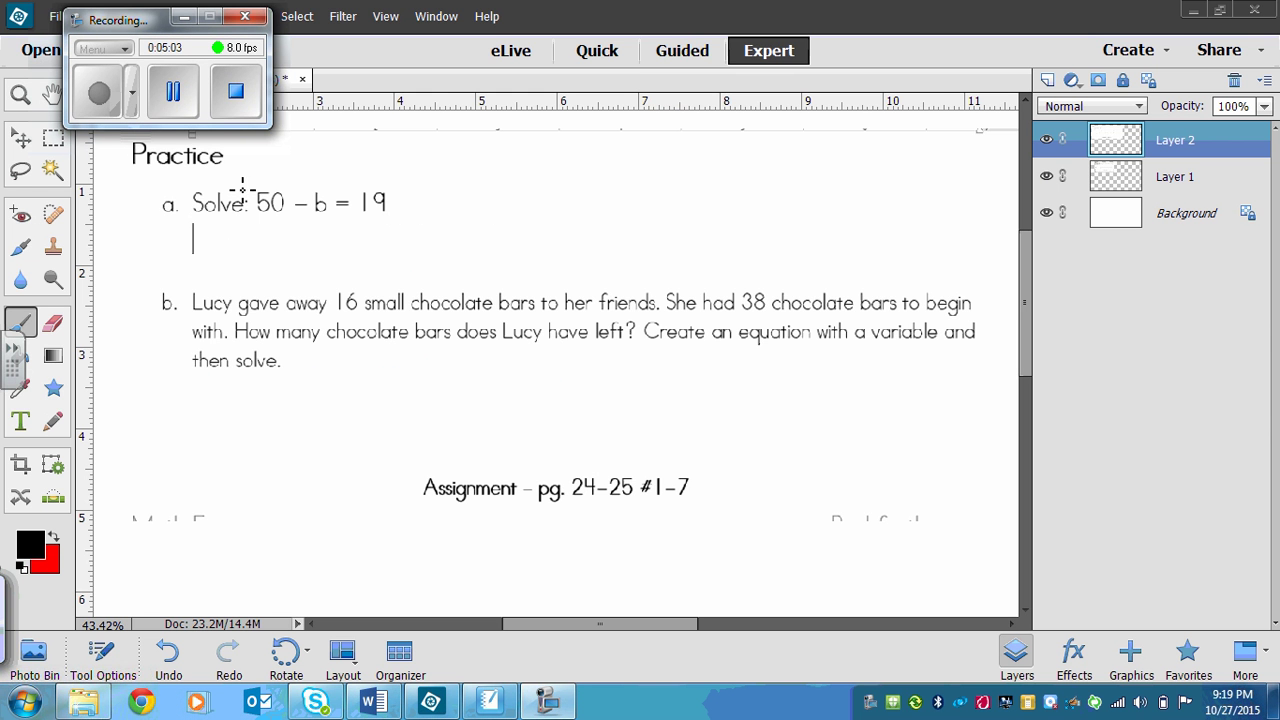
{"action": "left_click", "coordinate": [304, 86]}
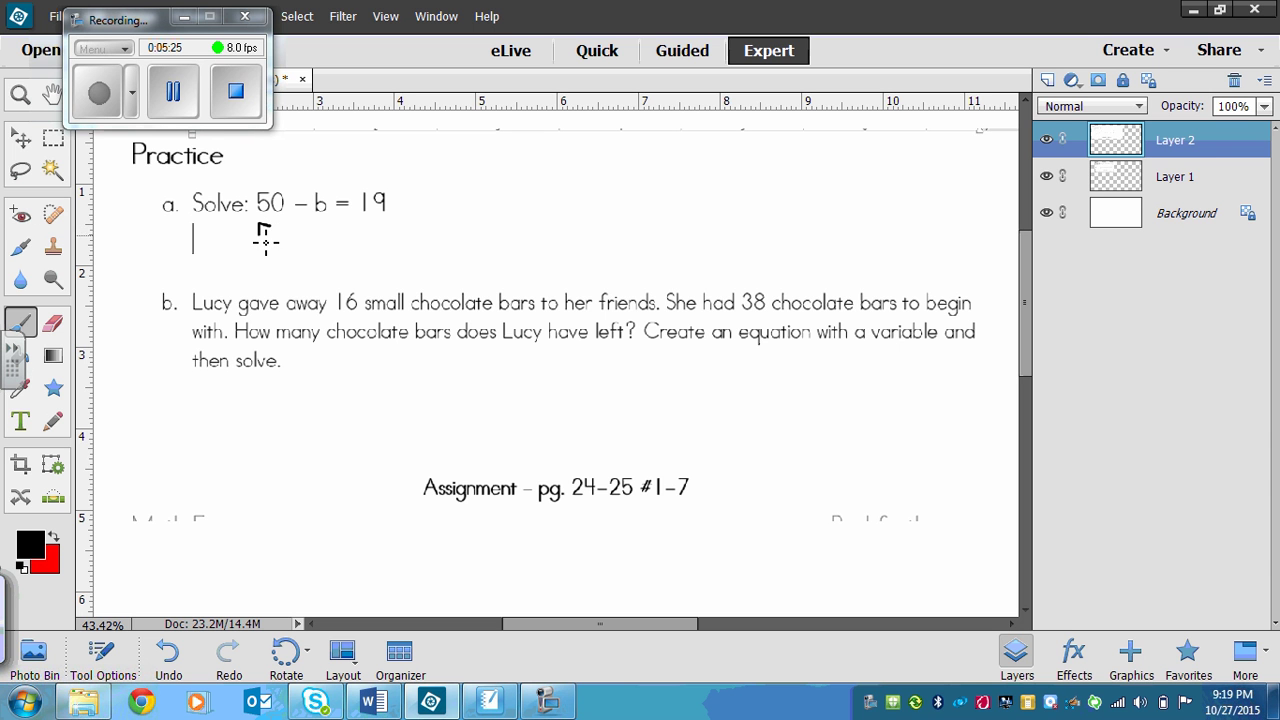
{"action": "mouse_move", "coordinate": [265, 241]}
{"action": "left_mouse_down"}
{"action": "mouse_move", "coordinate": [302, 248]}
{"action": "mouse_move", "coordinate": [280, 224]}
{"action": "left_mouse_up"}
{"action": "left_click_drag", "start_coordinate": [300, 241], "coordinate": [313, 240]}
{"action": "mouse_move", "coordinate": [304, 239]}
{"action": "left_mouse_down"}
{"action": "mouse_move", "coordinate": [331, 248]}
{"action": "mouse_move", "coordinate": [354, 234]}
{"action": "mouse_move", "coordinate": [352, 248]}
{"action": "mouse_move", "coordinate": [372, 228]}
{"action": "mouse_move", "coordinate": [386, 250]}
{"action": "mouse_move", "coordinate": [403, 245]}
{"action": "mouse_move", "coordinate": [388, 252]}
{"action": "left_mouse_up"}
{"action": "left_click", "coordinate": [53, 496]}
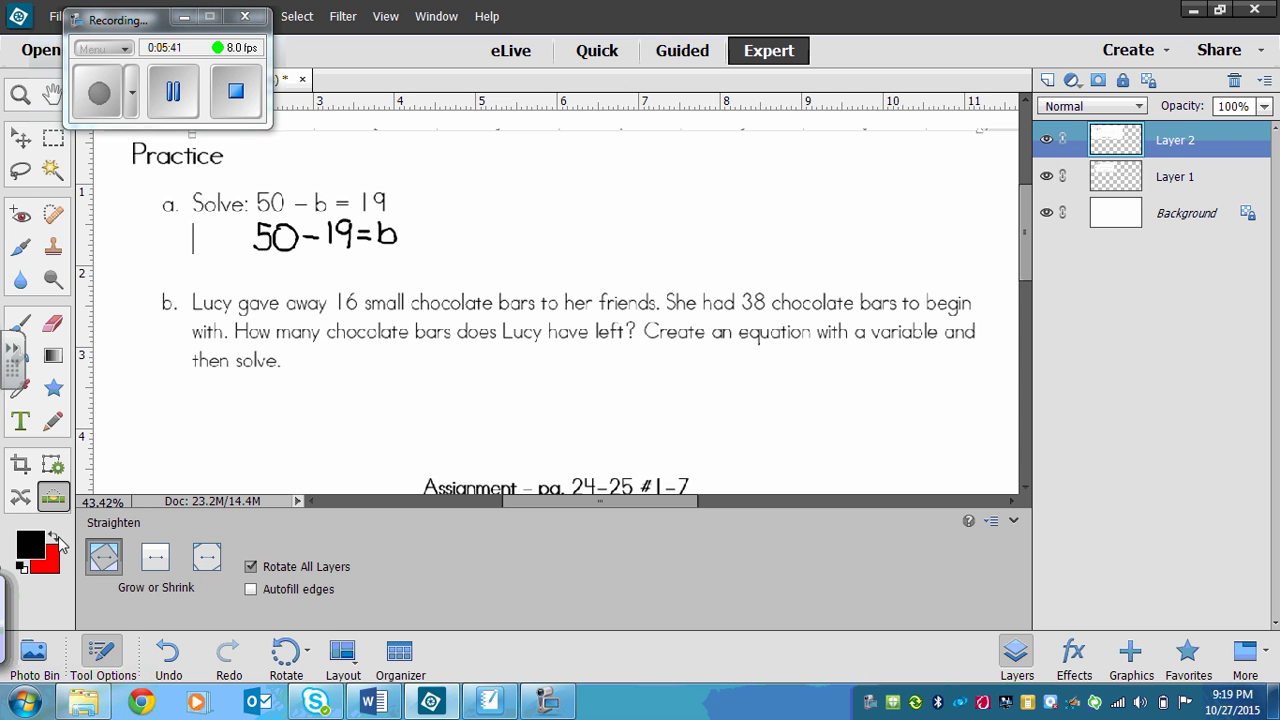
{"action": "left_click", "coordinate": [56, 538]}
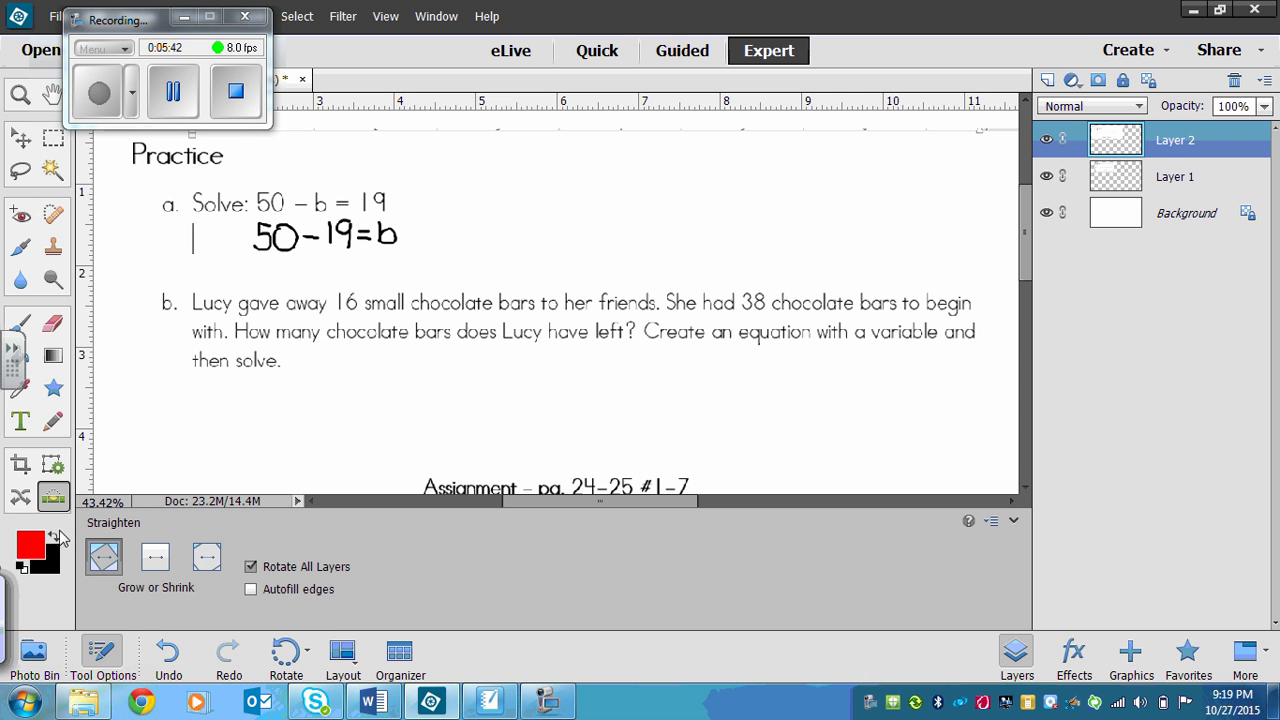
Collapse Tool Options for more room and keep red as the foreground colour.
{"action": "left_click", "coordinate": [1013, 520]}
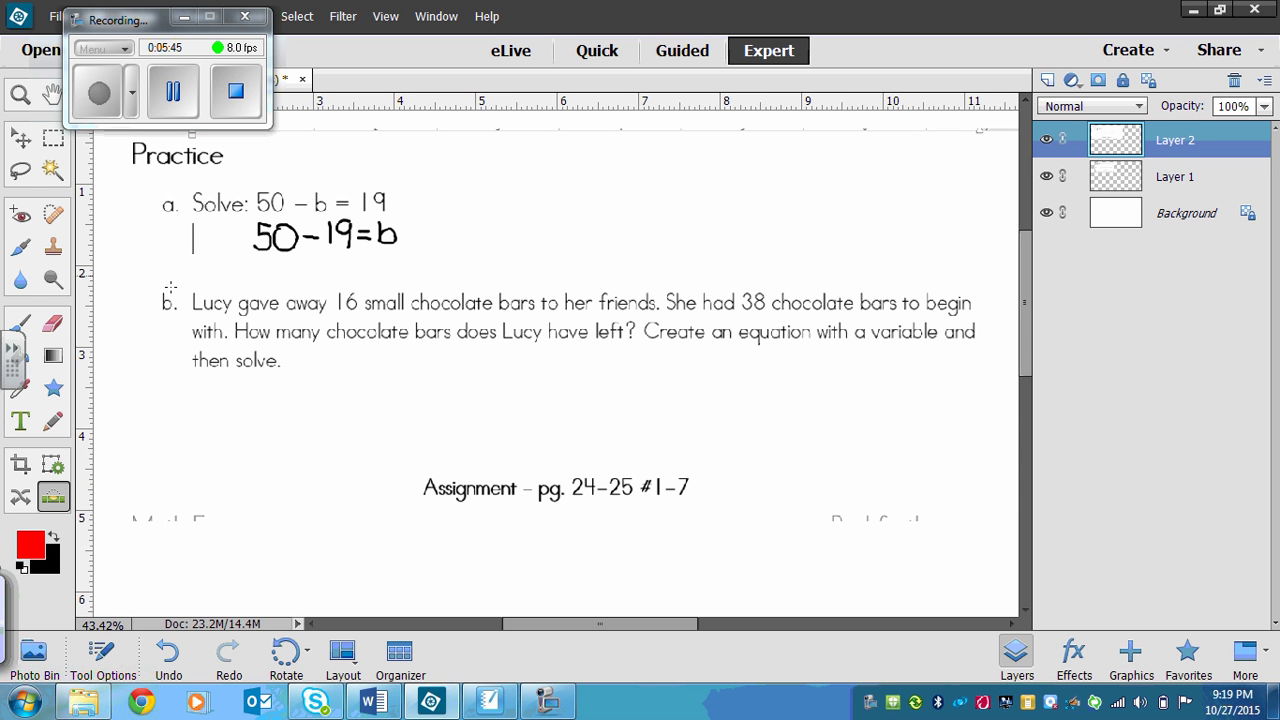
{"action": "left_click", "coordinate": [20, 322]}
{"action": "left_click", "coordinate": [20, 497]}
{"action": "left_click", "coordinate": [30, 545]}
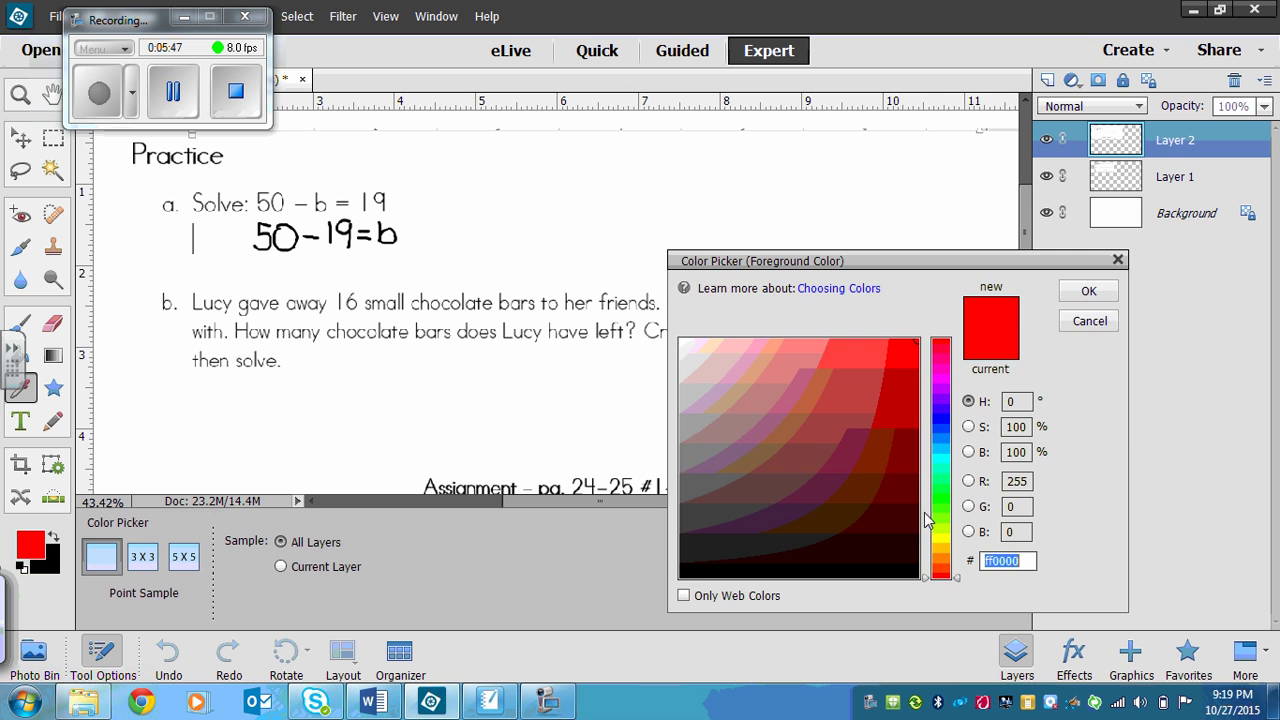
{"action": "left_click", "coordinate": [1089, 321]}
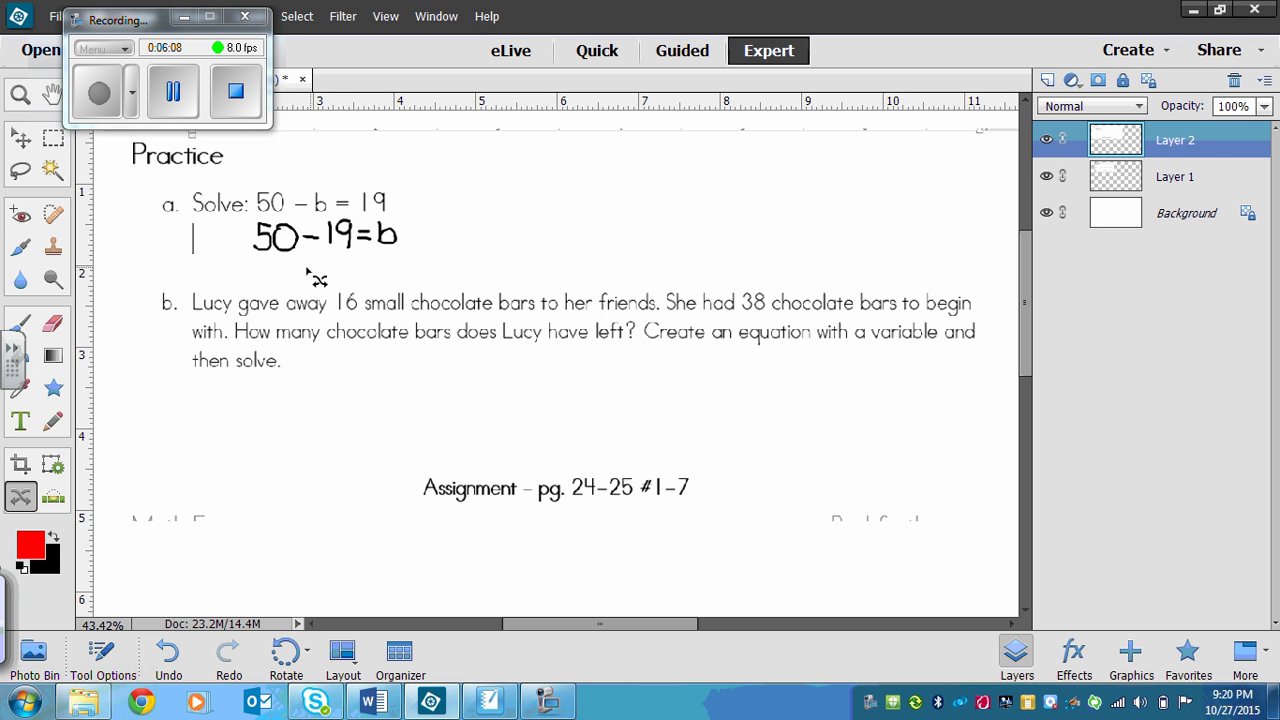
Brush the answer 31 = b under the equation and write the heading Check beside it.
{"action": "mouse_move", "coordinate": [307, 260]}
{"action": "left_mouse_down"}
{"action": "mouse_move", "coordinate": [306, 277]}
{"action": "mouse_move", "coordinate": [330, 282]}
{"action": "mouse_move", "coordinate": [318, 262]}
{"action": "mouse_move", "coordinate": [296, 270]}
{"action": "mouse_move", "coordinate": [308, 282]}
{"action": "mouse_move", "coordinate": [349, 272]}
{"action": "left_mouse_up"}
{"action": "left_click", "coordinate": [20, 322]}
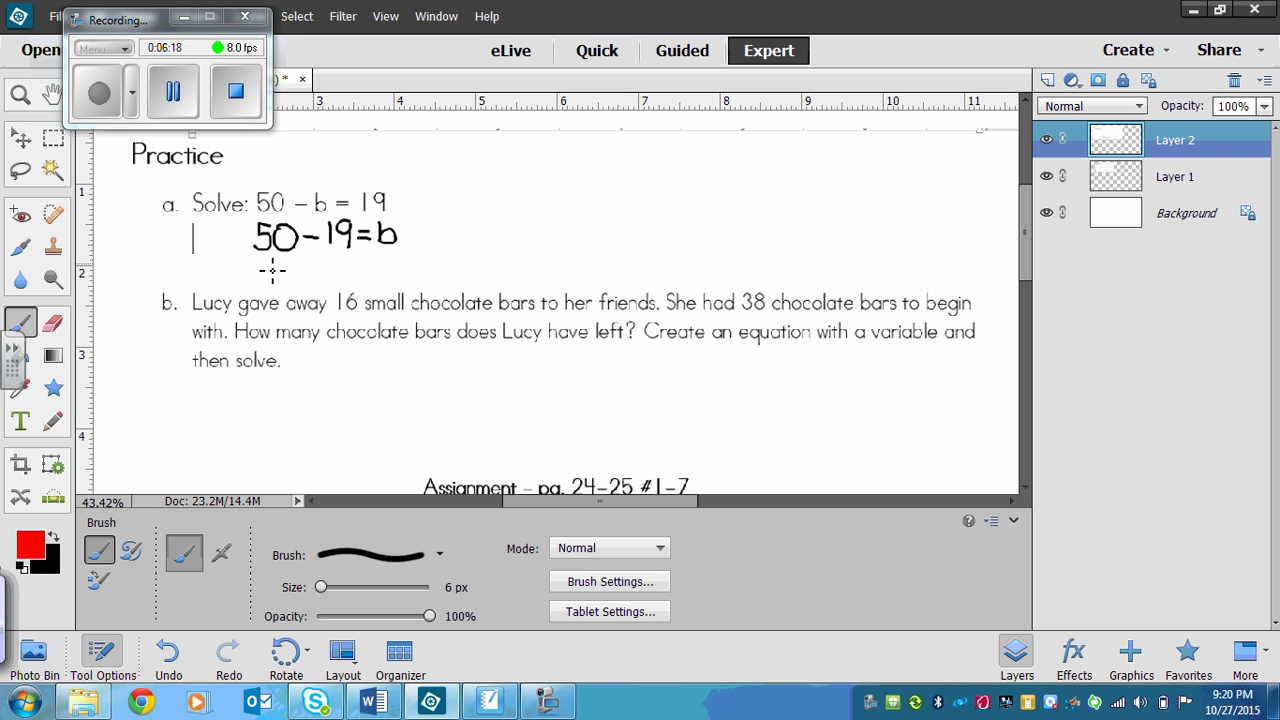
{"action": "mouse_move", "coordinate": [285, 278]}
{"action": "left_mouse_down"}
{"action": "mouse_move", "coordinate": [362, 284]}
{"action": "mouse_move", "coordinate": [346, 278]}
{"action": "left_mouse_up"}
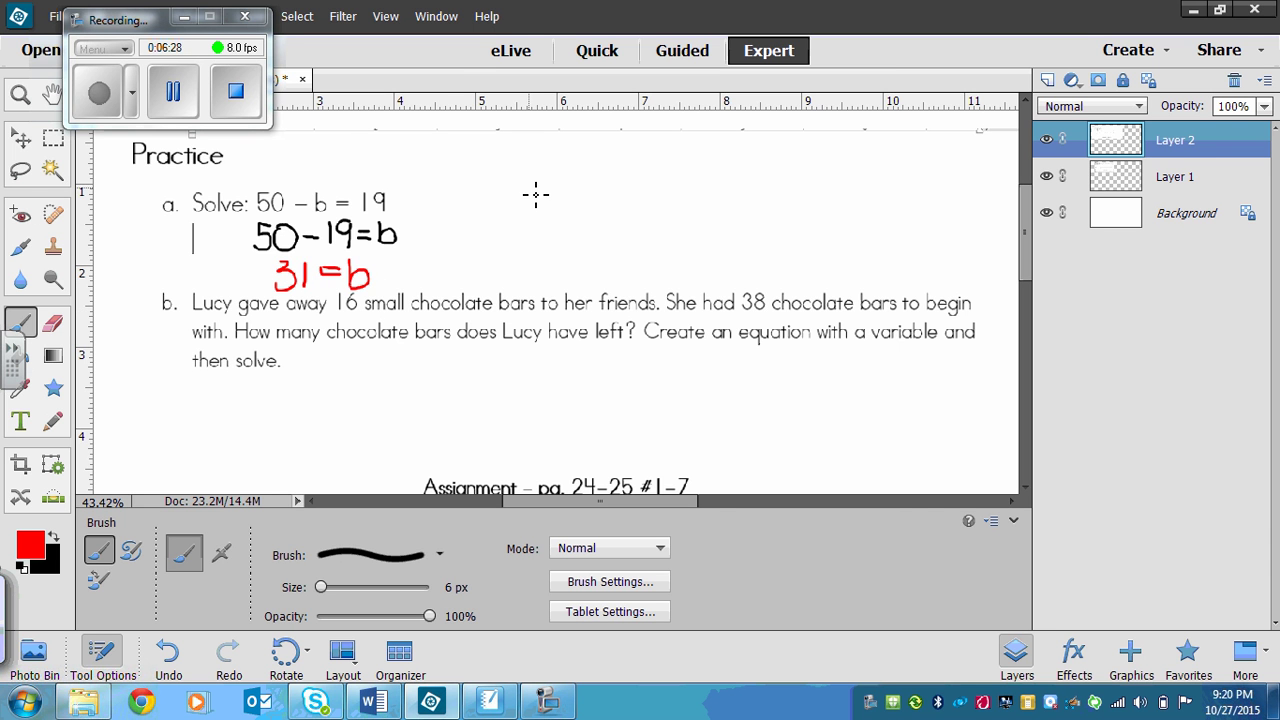
{"action": "mouse_move", "coordinate": [532, 186]}
{"action": "left_mouse_down"}
{"action": "mouse_move", "coordinate": [532, 203]}
{"action": "mouse_move", "coordinate": [605, 203]}
{"action": "mouse_move", "coordinate": [580, 218]}
{"action": "mouse_move", "coordinate": [590, 246]}
{"action": "mouse_move", "coordinate": [597, 231]}
{"action": "mouse_move", "coordinate": [651, 220]}
{"action": "mouse_move", "coordinate": [651, 243]}
{"action": "left_mouse_up"}
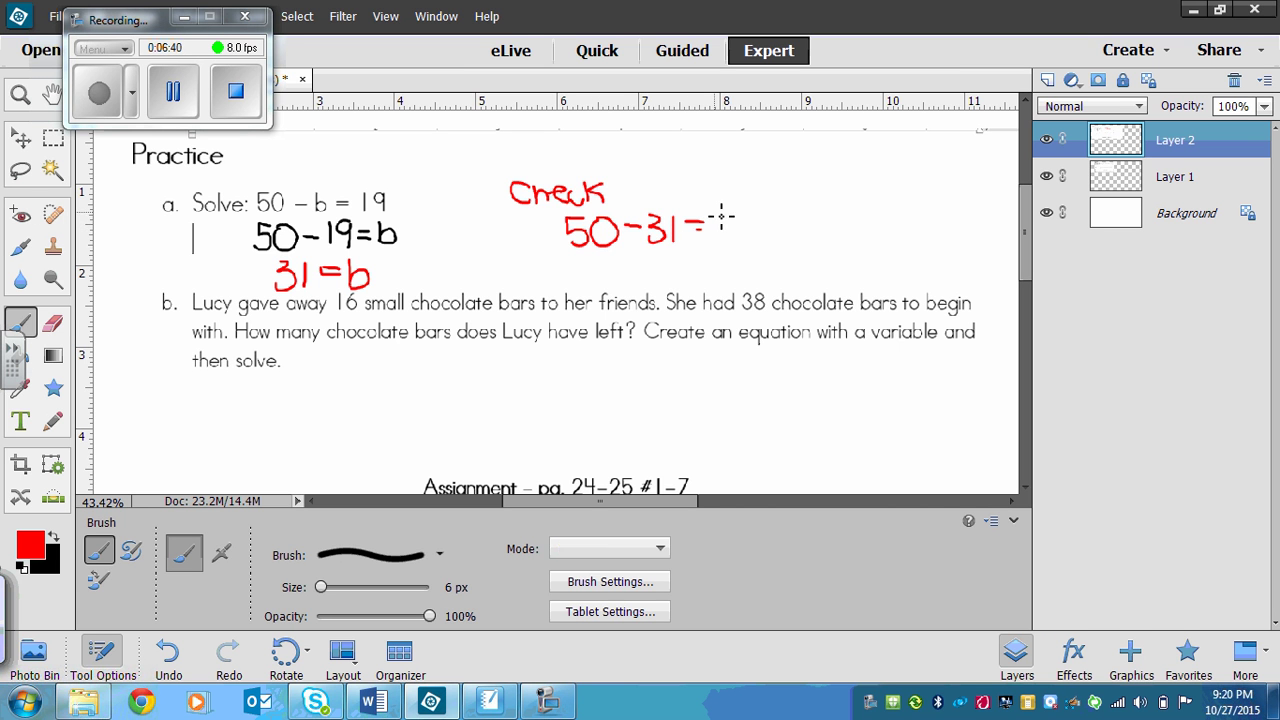
Under Check, write 50 − 31 = 19 and 19 = 19 in red, then add a checkmark.
{"action": "mouse_move", "coordinate": [716, 219]}
{"action": "left_mouse_down"}
{"action": "mouse_move", "coordinate": [716, 238]}
{"action": "mouse_move", "coordinate": [736, 240]}
{"action": "left_mouse_up"}
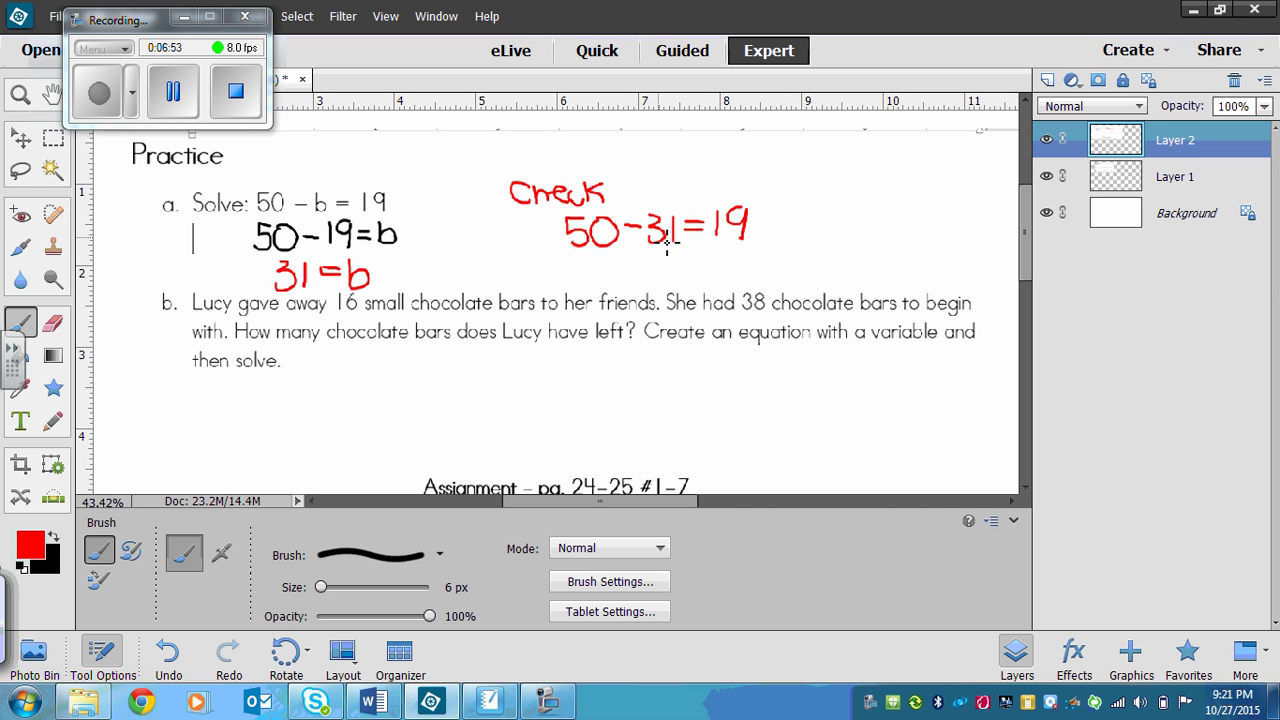
{"action": "mouse_move", "coordinate": [638, 256]}
{"action": "left_mouse_down"}
{"action": "mouse_move", "coordinate": [643, 284]}
{"action": "mouse_move", "coordinate": [658, 264]}
{"action": "mouse_move", "coordinate": [666, 280]}
{"action": "mouse_move", "coordinate": [730, 270]}
{"action": "mouse_move", "coordinate": [718, 280]}
{"action": "left_mouse_up"}
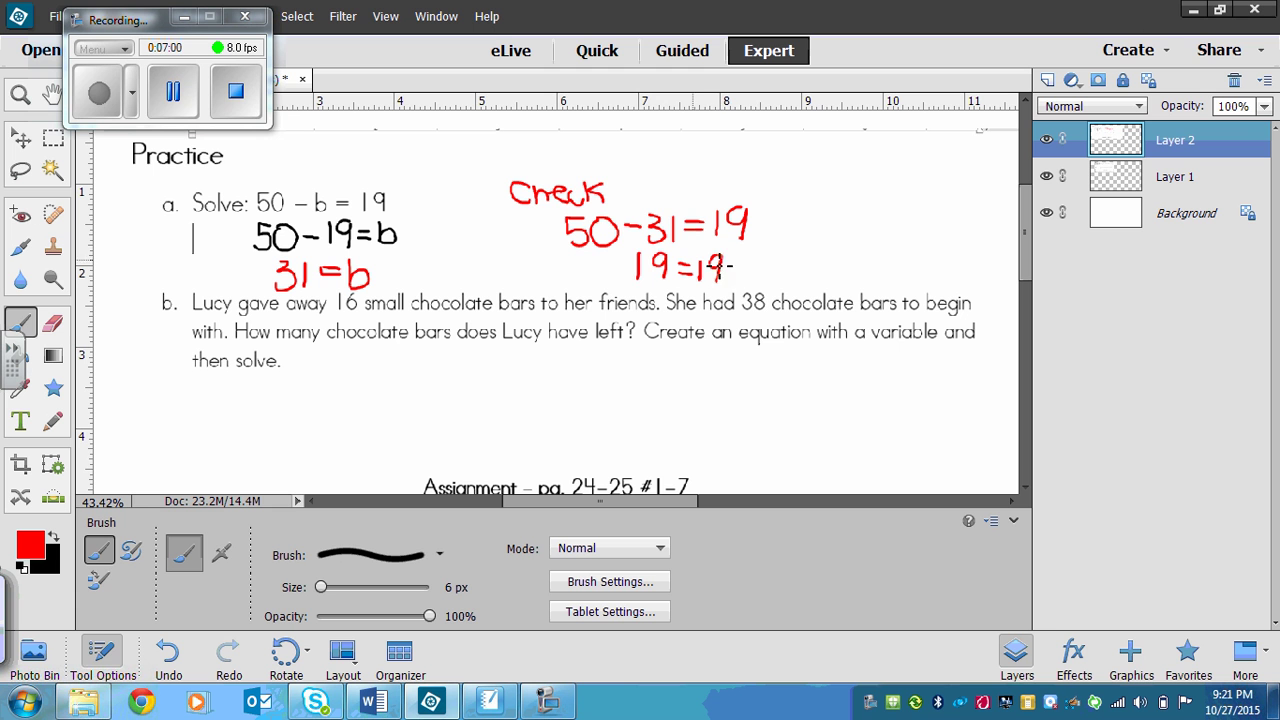
{"action": "left_click_drag", "start_coordinate": [762, 238], "coordinate": [821, 209]}
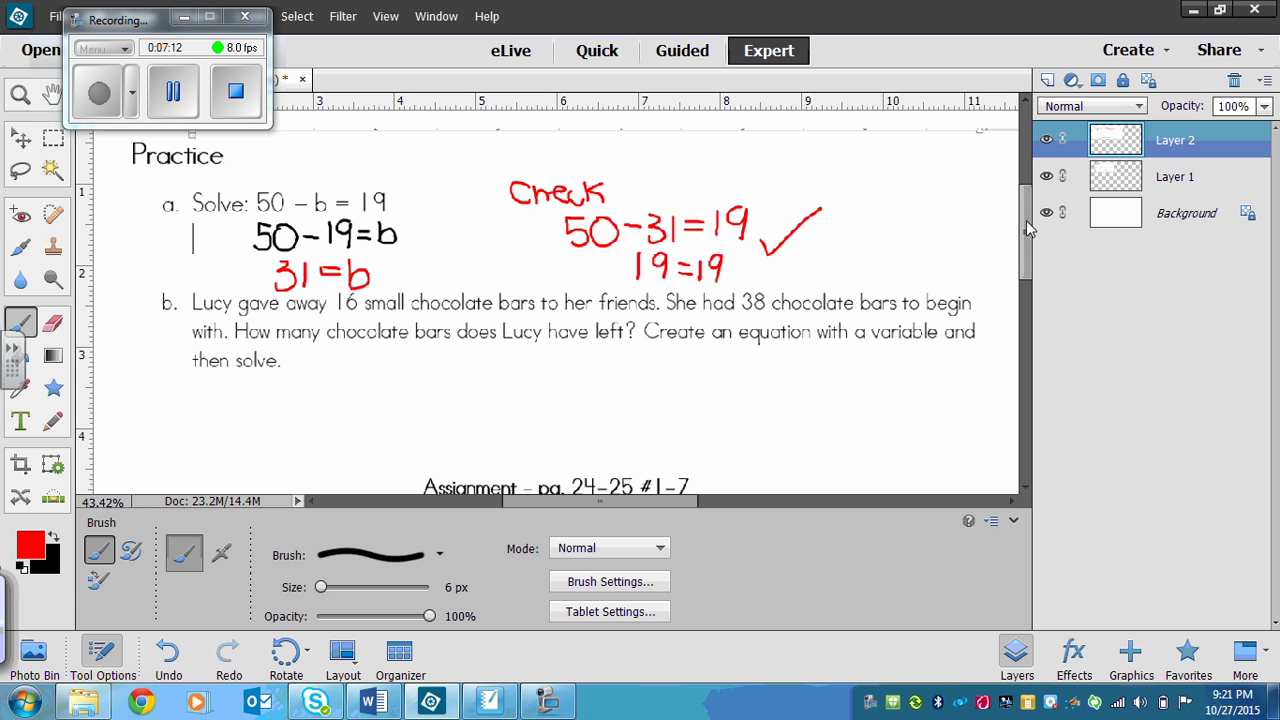
Underline '16 small chocolate bars', '38 chocolate bars' and the question, then write 'Let c = # of chocolate bars Lucy has left'.
{"action": "scroll", "coordinate": [1030, 228], "scroll_direction": "down", "scroll_amount": 2}
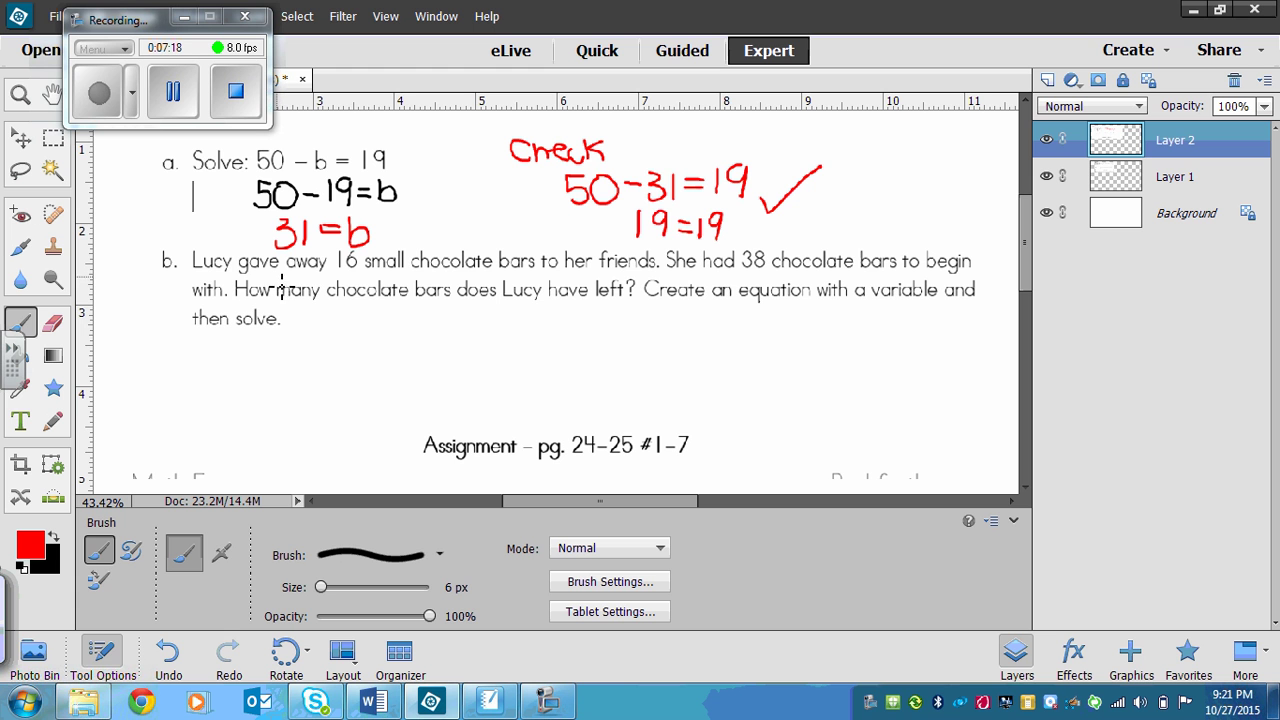
{"action": "left_click_drag", "start_coordinate": [345, 285], "coordinate": [485, 284]}
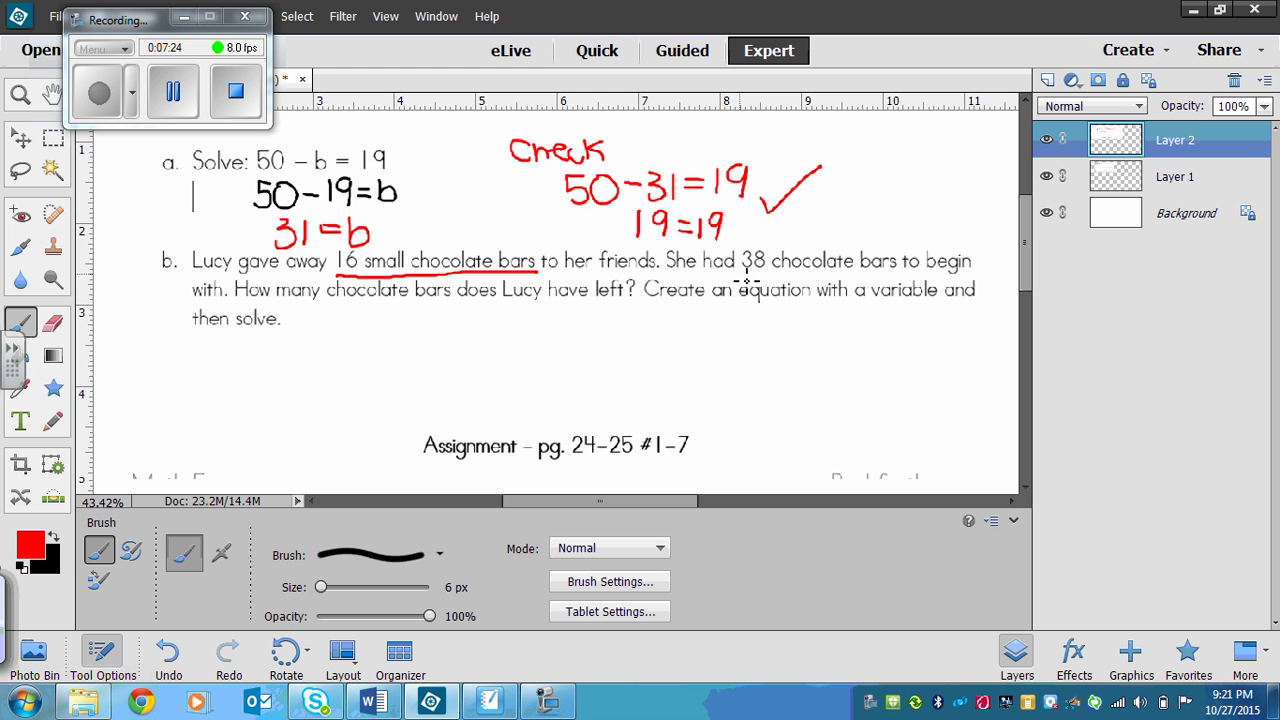
{"action": "left_click_drag", "start_coordinate": [741, 271], "coordinate": [963, 289]}
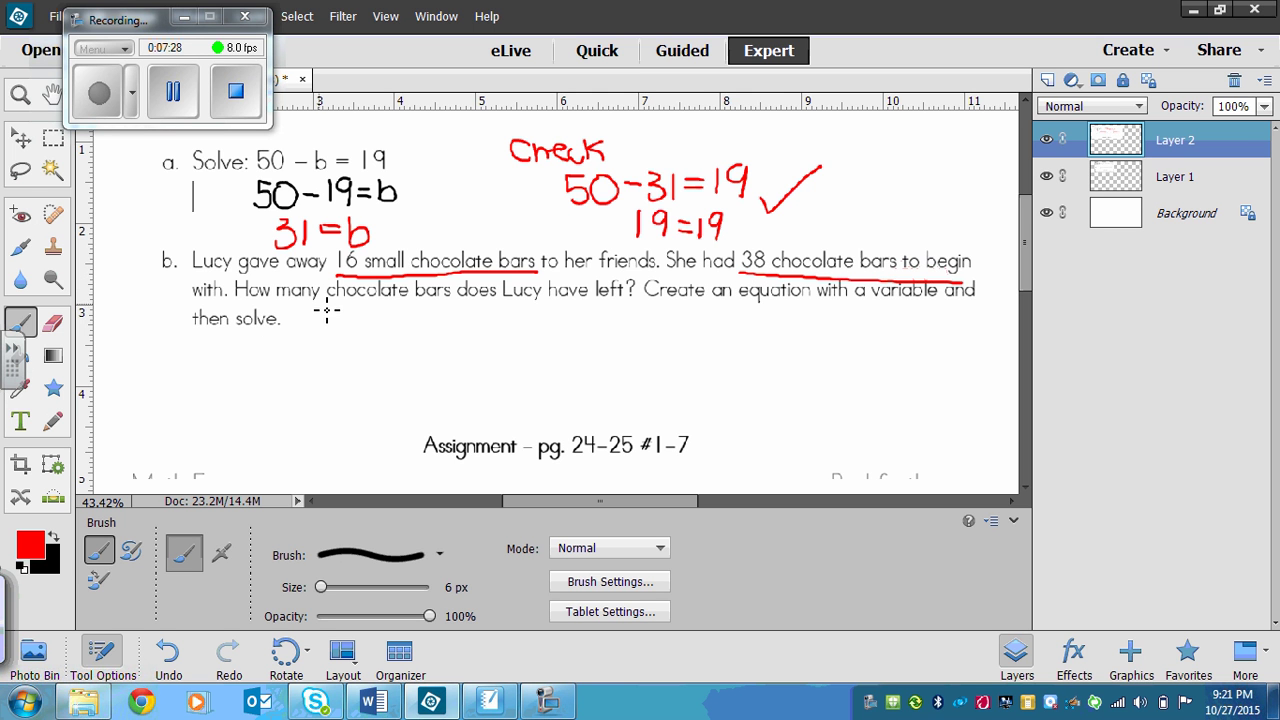
{"action": "left_click_drag", "start_coordinate": [316, 313], "coordinate": [634, 313]}
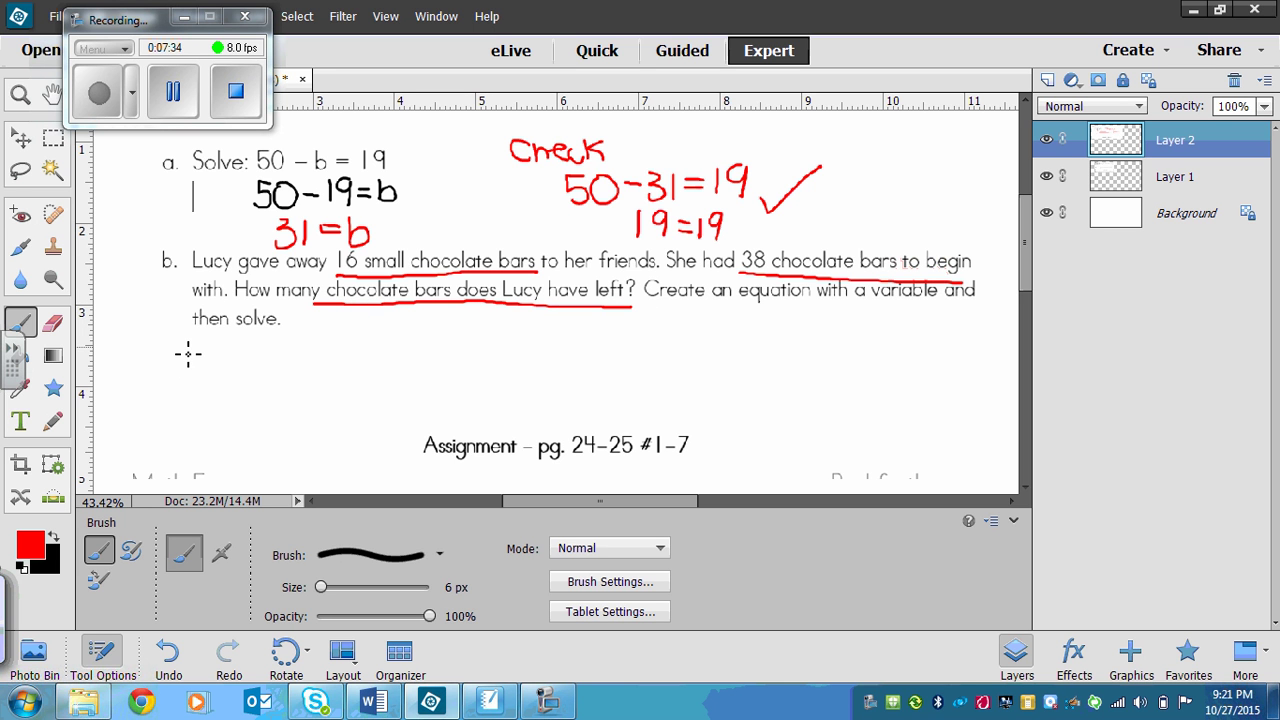
{"action": "mouse_move", "coordinate": [178, 338]}
{"action": "left_mouse_down"}
{"action": "mouse_move", "coordinate": [214, 366]}
{"action": "mouse_move", "coordinate": [232, 358]}
{"action": "mouse_move", "coordinate": [214, 340]}
{"action": "left_mouse_up"}
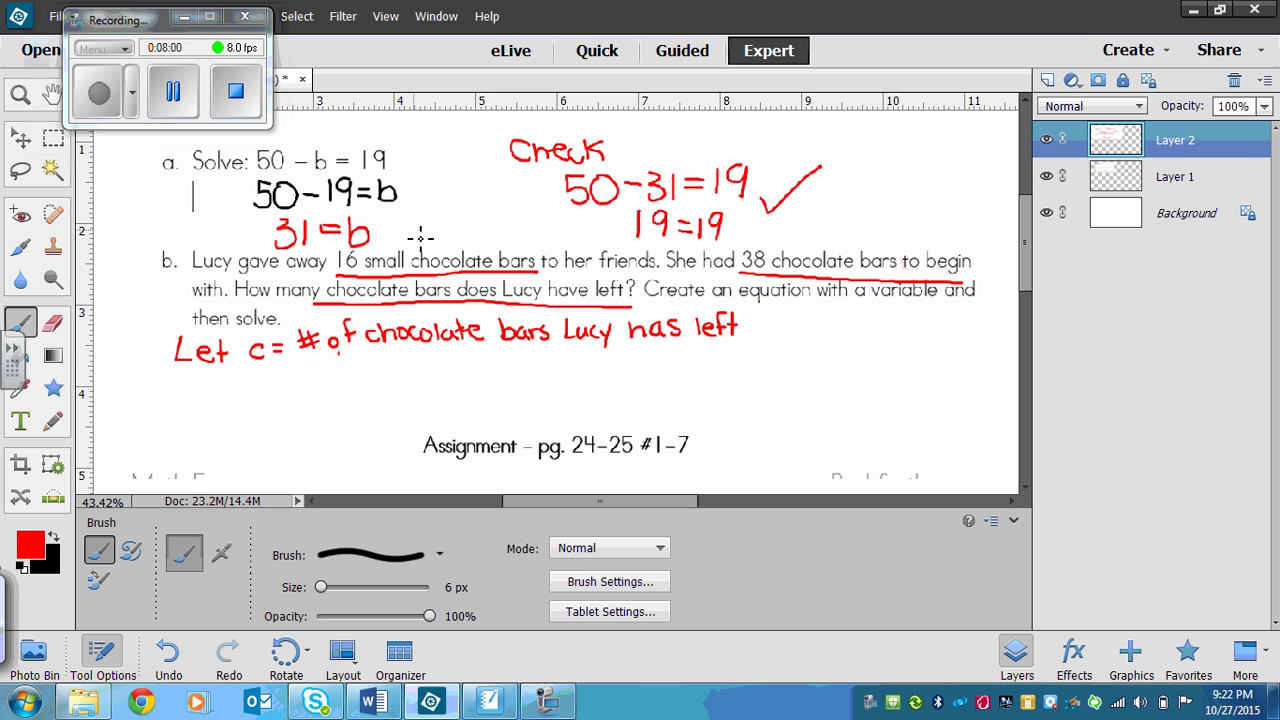
Undo the stray mark and write 38 = 16 + c below the definition.
{"action": "key", "text": "ctrl+z"}
{"action": "mouse_move", "coordinate": [270, 385]}
{"action": "left_mouse_down"}
{"action": "mouse_move", "coordinate": [278, 406]}
{"action": "mouse_move", "coordinate": [314, 386]}
{"action": "mouse_move", "coordinate": [325, 396]}
{"action": "left_mouse_up"}
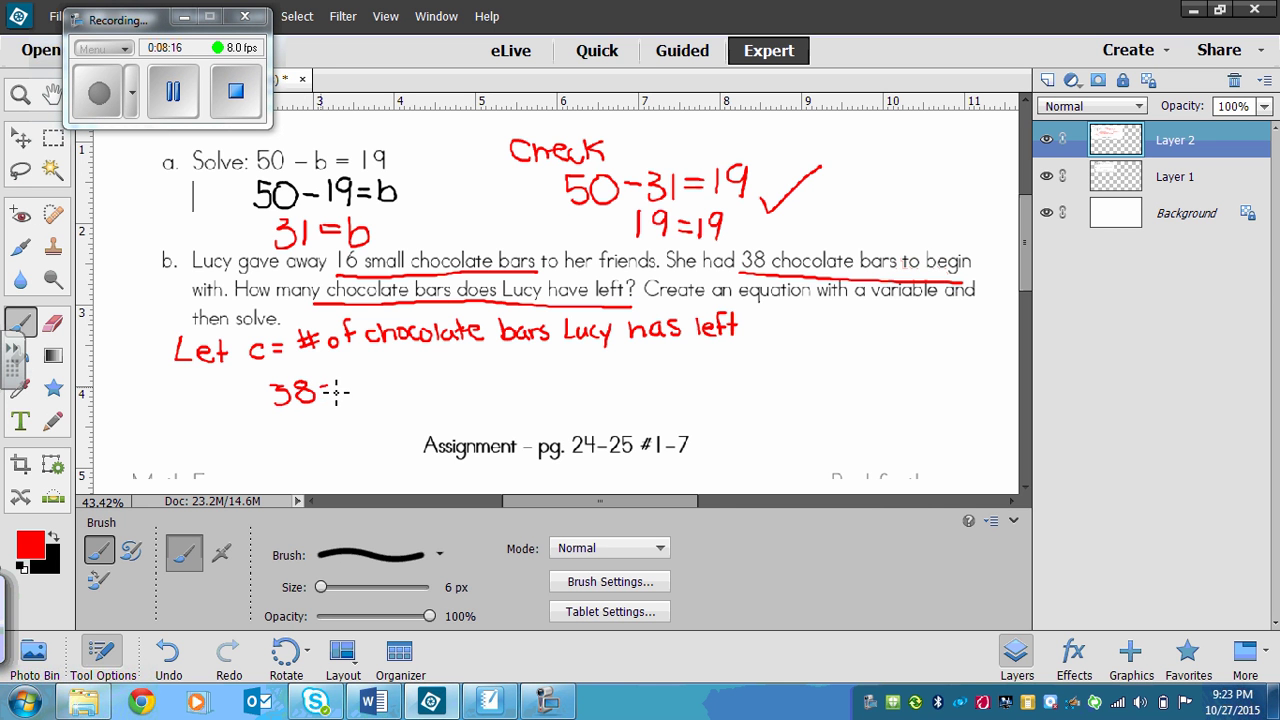
{"action": "left_click_drag", "start_coordinate": [322, 399], "coordinate": [335, 398]}
{"action": "left_click_drag", "start_coordinate": [370, 386], "coordinate": [380, 385]}
{"action": "mouse_move", "coordinate": [418, 384]}
{"action": "left_mouse_down"}
{"action": "mouse_move", "coordinate": [417, 399]}
{"action": "mouse_move", "coordinate": [418, 387]}
{"action": "mouse_move", "coordinate": [387, 389]}
{"action": "left_mouse_up"}
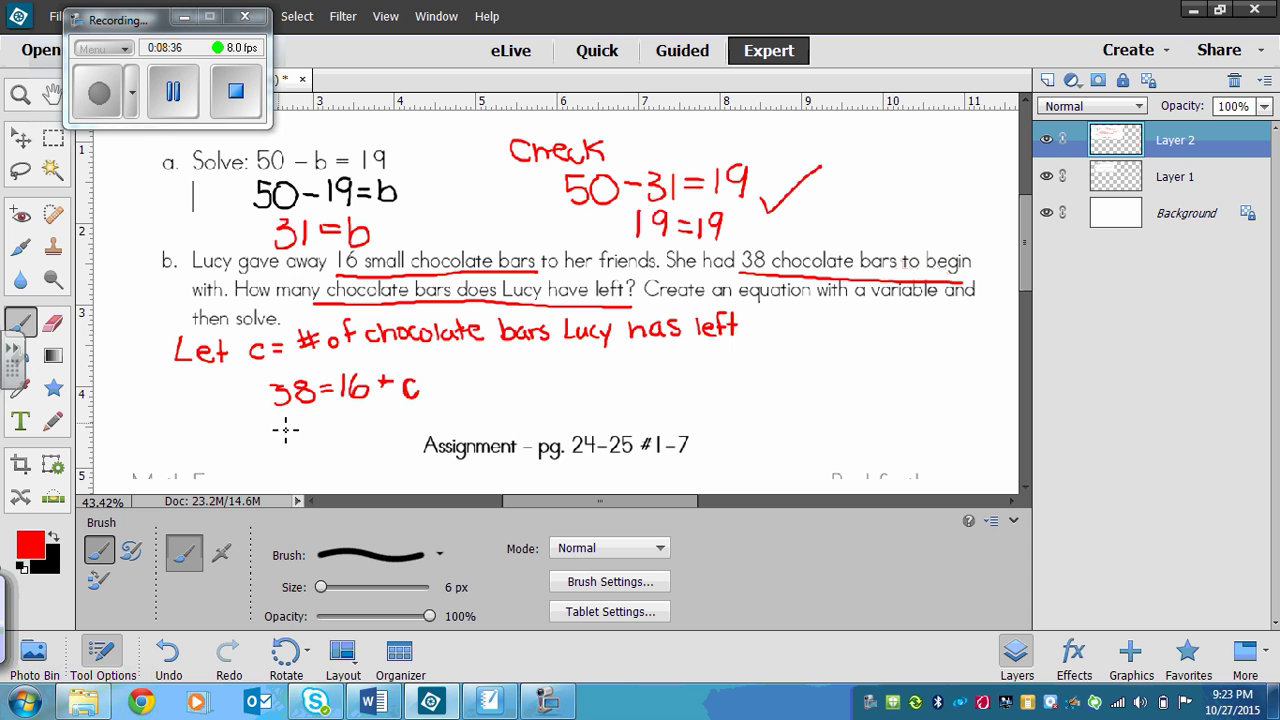
Write the rearranged equation 38 − 16 = c beneath it, undoing one mistaken stroke.
{"action": "mouse_move", "coordinate": [277, 422]}
{"action": "left_mouse_down"}
{"action": "mouse_move", "coordinate": [291, 429]}
{"action": "mouse_move", "coordinate": [276, 443]}
{"action": "mouse_move", "coordinate": [312, 440]}
{"action": "mouse_move", "coordinate": [318, 424]}
{"action": "mouse_move", "coordinate": [350, 428]}
{"action": "mouse_move", "coordinate": [336, 440]}
{"action": "left_mouse_up"}
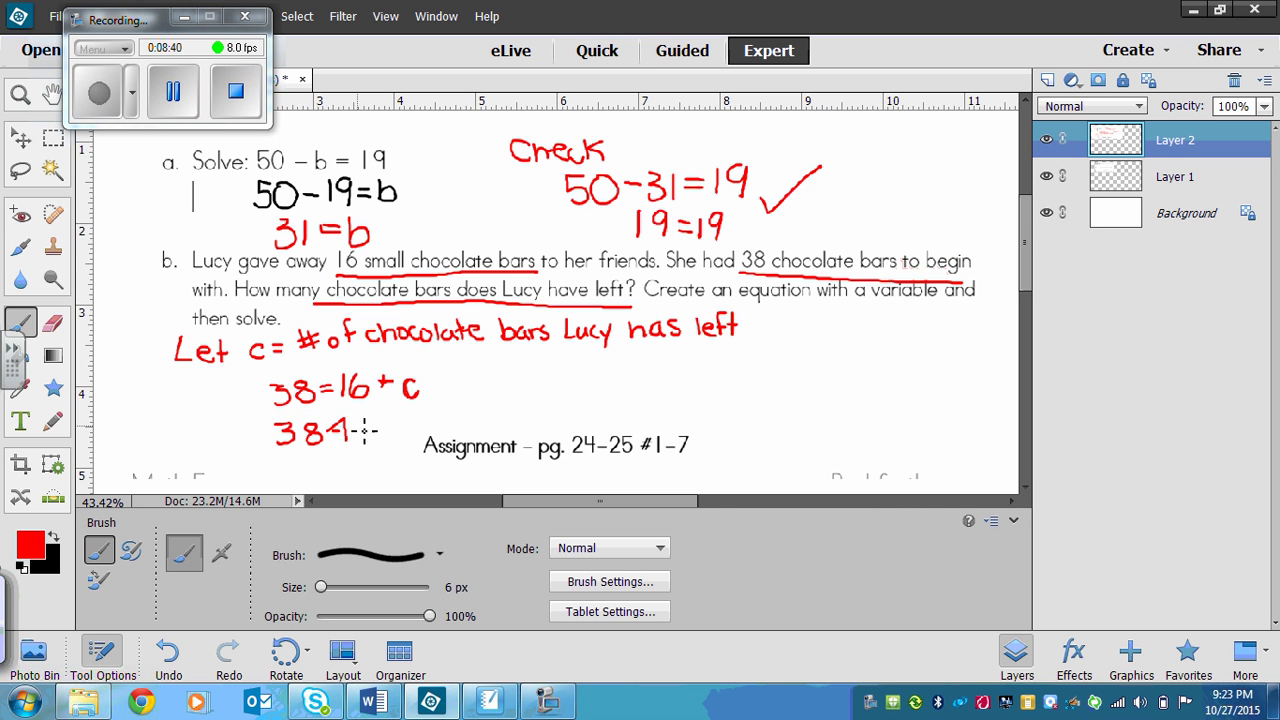
{"action": "key", "text": "ctrl+z"}
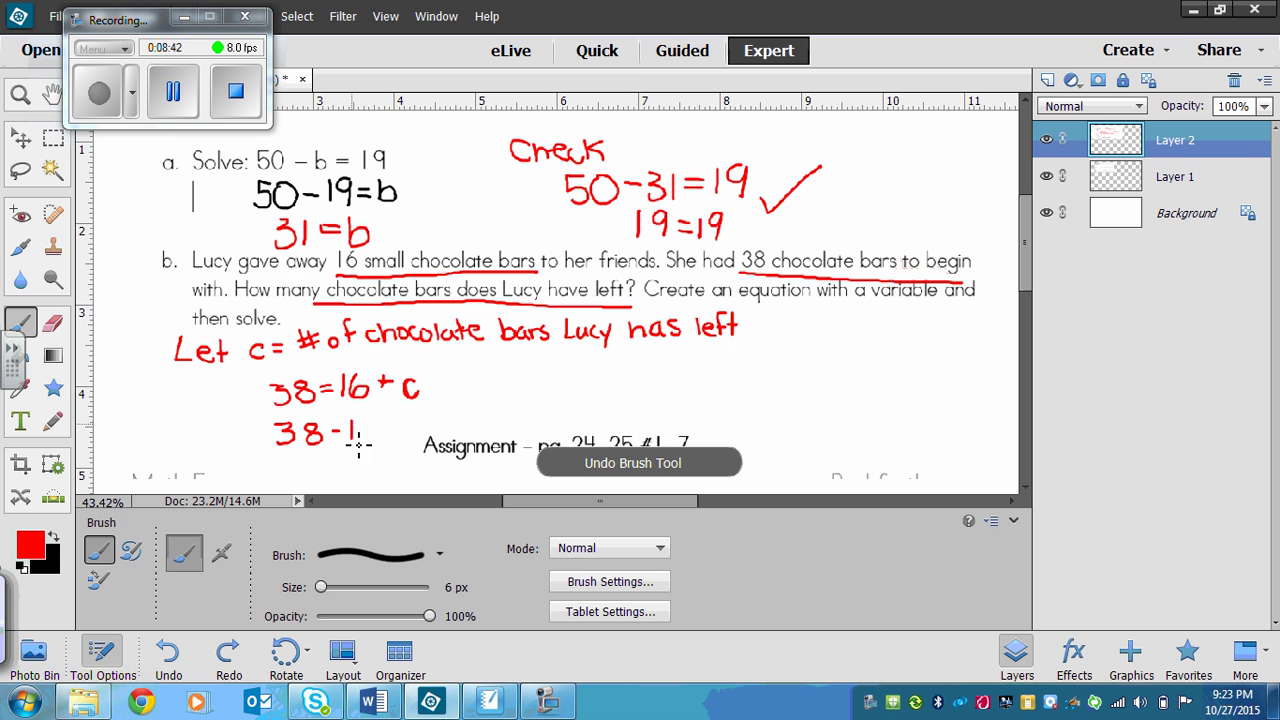
{"action": "mouse_move", "coordinate": [367, 423]}
{"action": "left_mouse_down"}
{"action": "mouse_move", "coordinate": [354, 440]}
{"action": "mouse_move", "coordinate": [390, 437]}
{"action": "left_mouse_up"}
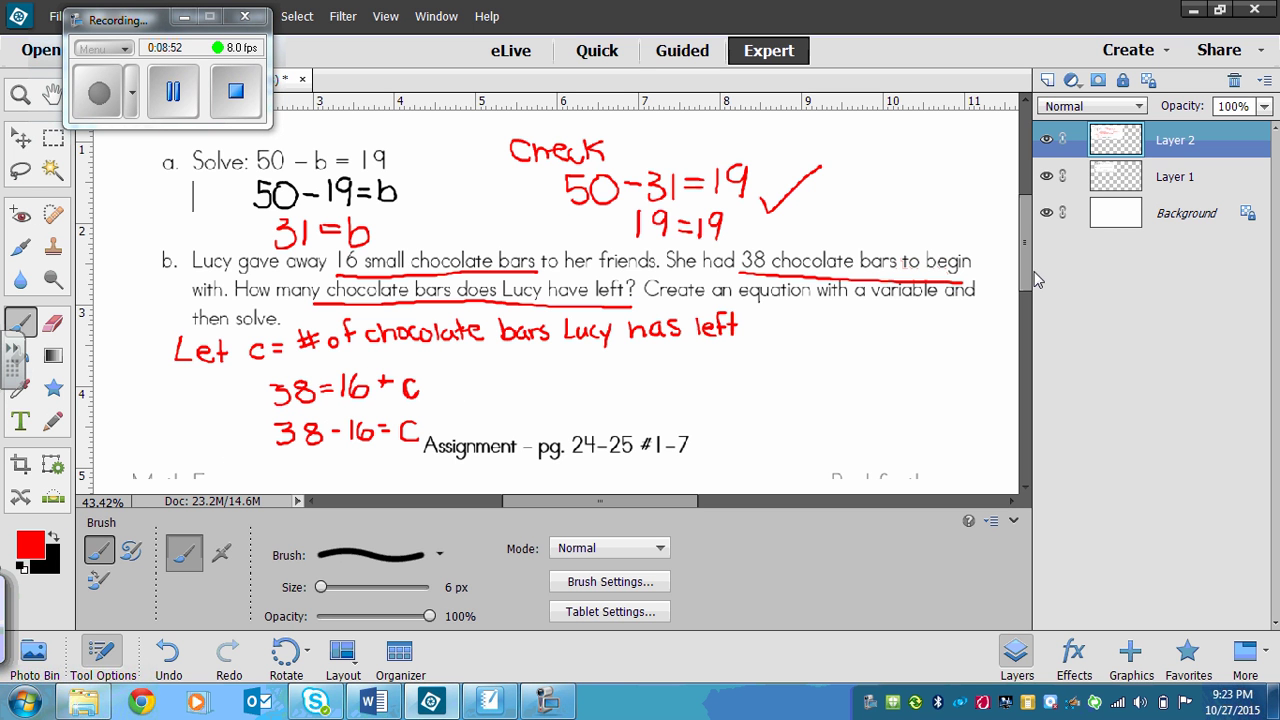
Work 38 − 16 = 22 as a side column subtraction and write 22 = c below 38 − 16 = c.
{"action": "scroll", "coordinate": [1020, 300], "scroll_direction": "down", "scroll_amount": 3}
{"action": "scroll", "coordinate": [1017, 292], "scroll_direction": "down", "scroll_amount": 1}
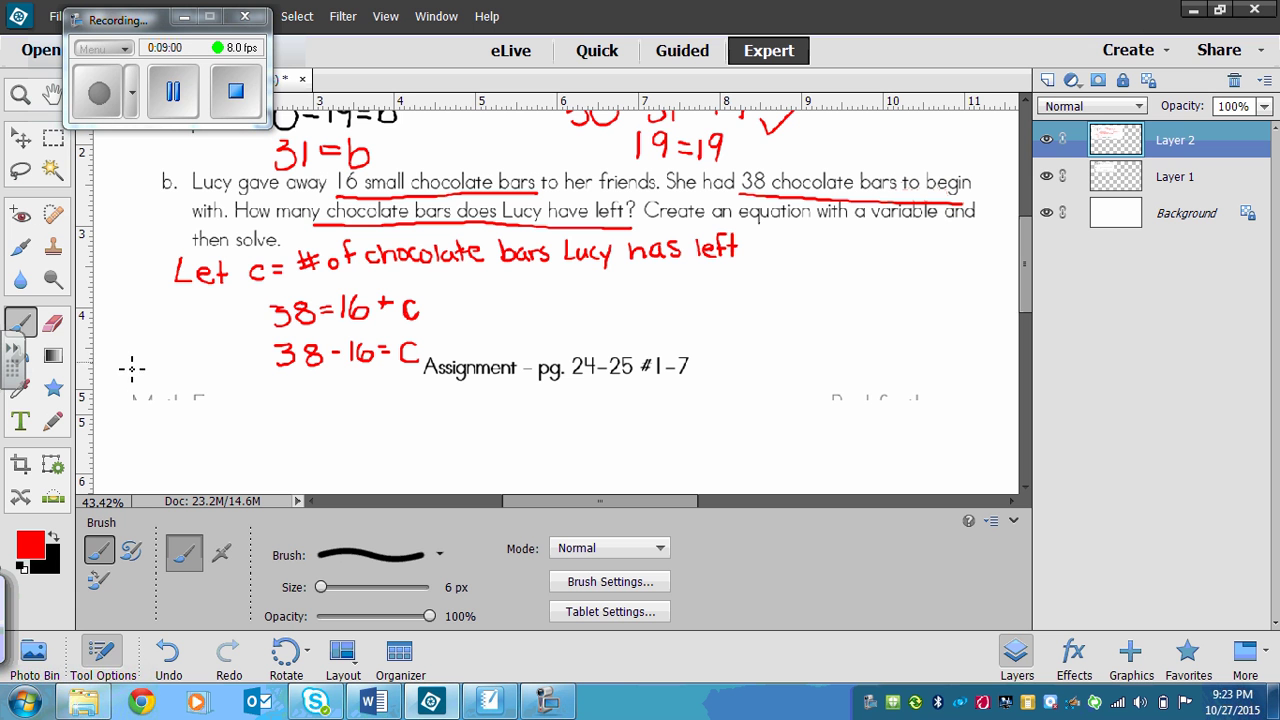
{"action": "mouse_move", "coordinate": [127, 356]}
{"action": "left_mouse_down"}
{"action": "mouse_move", "coordinate": [127, 378]}
{"action": "mouse_move", "coordinate": [158, 380]}
{"action": "mouse_move", "coordinate": [160, 368]}
{"action": "mouse_move", "coordinate": [157, 420]}
{"action": "mouse_move", "coordinate": [163, 406]}
{"action": "mouse_move", "coordinate": [121, 407]}
{"action": "mouse_move", "coordinate": [182, 426]}
{"action": "left_mouse_up"}
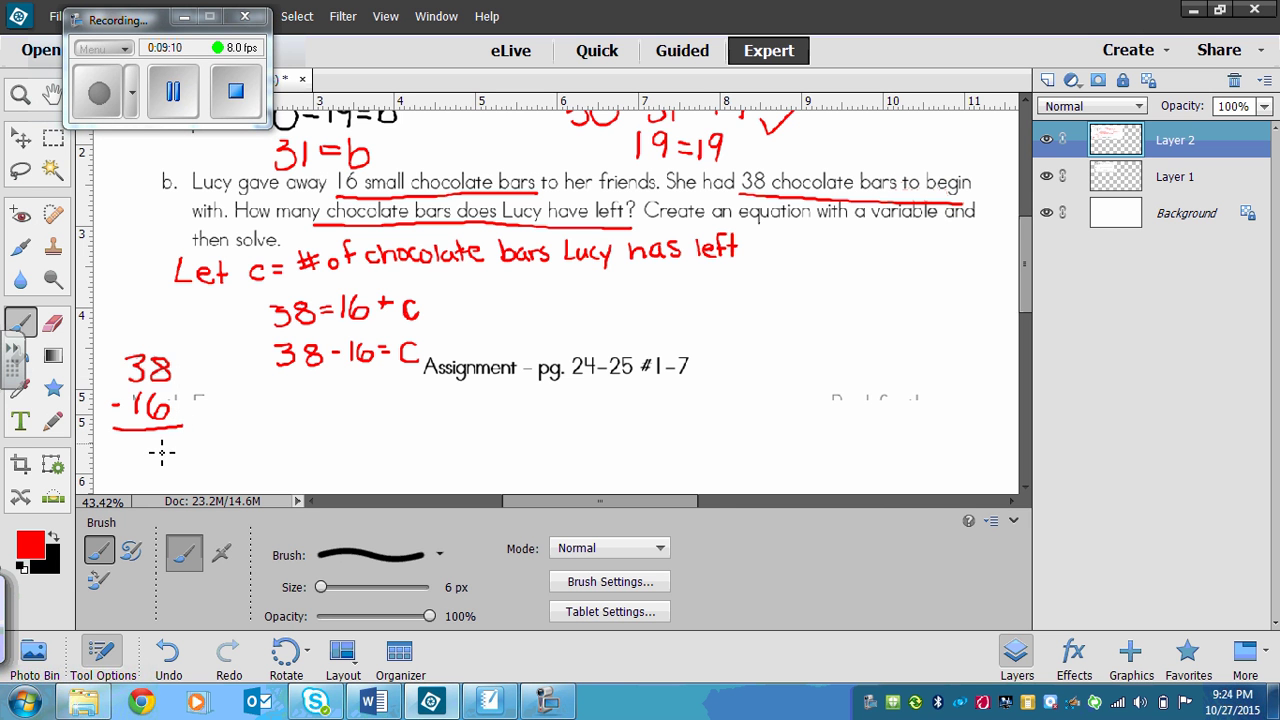
{"action": "mouse_move", "coordinate": [156, 450]}
{"action": "left_mouse_down"}
{"action": "mouse_move", "coordinate": [170, 466]}
{"action": "mouse_move", "coordinate": [119, 472]}
{"action": "mouse_move", "coordinate": [146, 472]}
{"action": "left_mouse_up"}
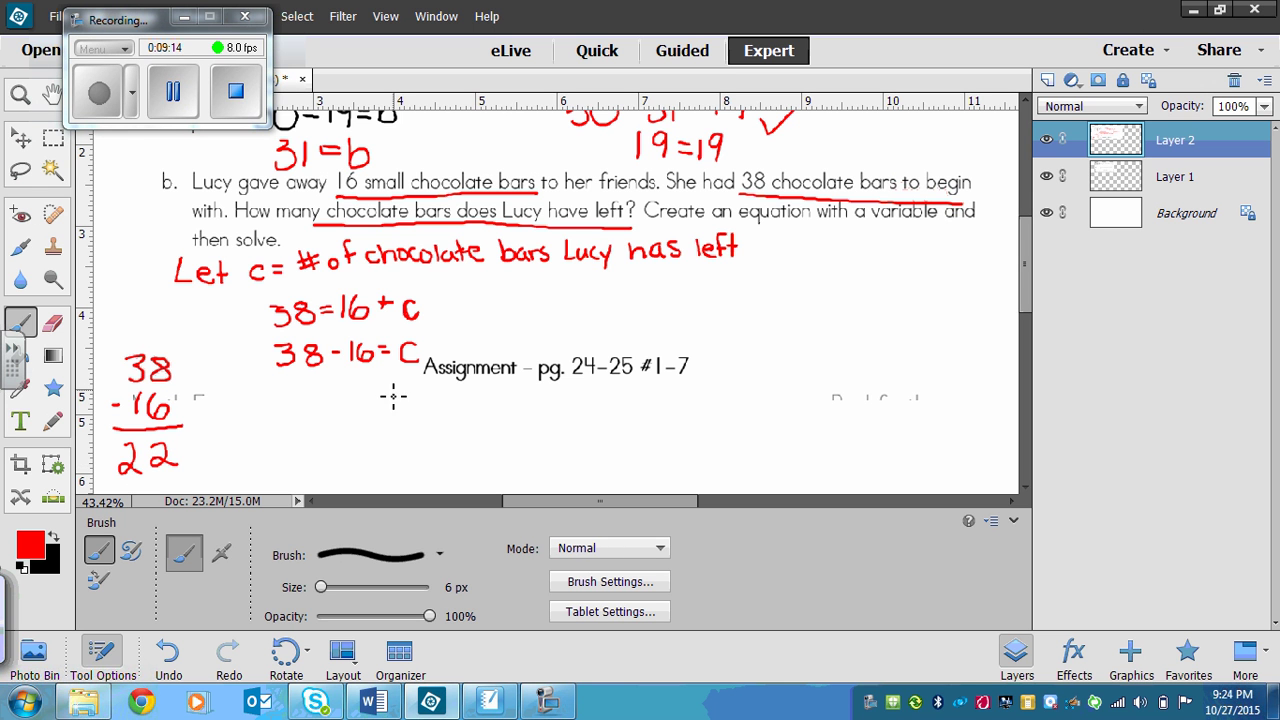
{"action": "mouse_move", "coordinate": [302, 394]}
{"action": "left_mouse_down"}
{"action": "mouse_move", "coordinate": [327, 418]}
{"action": "mouse_move", "coordinate": [368, 395]}
{"action": "left_mouse_up"}
{"action": "left_click_drag", "start_coordinate": [348, 404], "coordinate": [414, 412]}
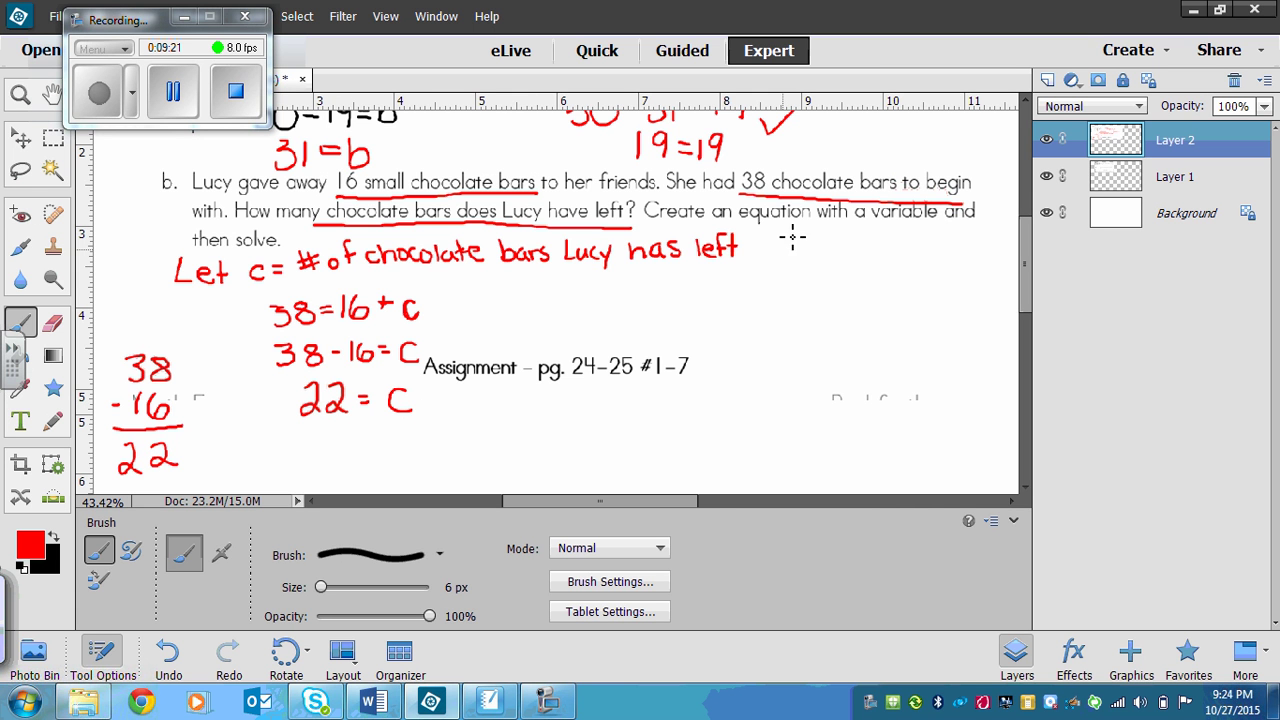